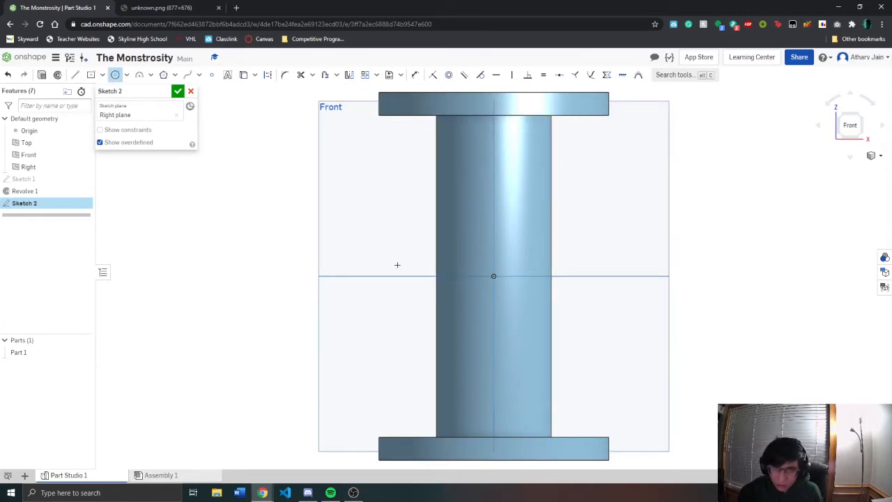
Sketch a circle about 0.776 in in diameter on the Right plane, centred on the column's vertical axis just above the lower flange
right_click_drag(471, 311, 632, 356)
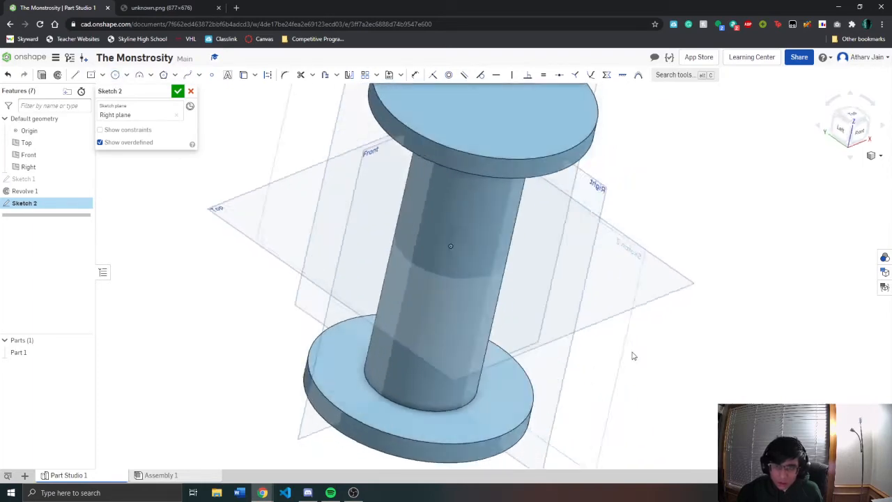
key("n")
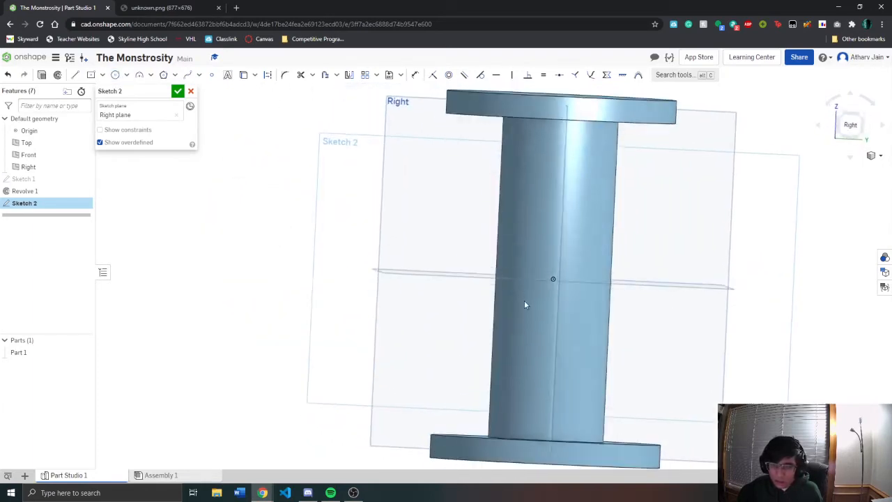
right_click_drag(526, 304, 632, 265)
key("n")
key("c")
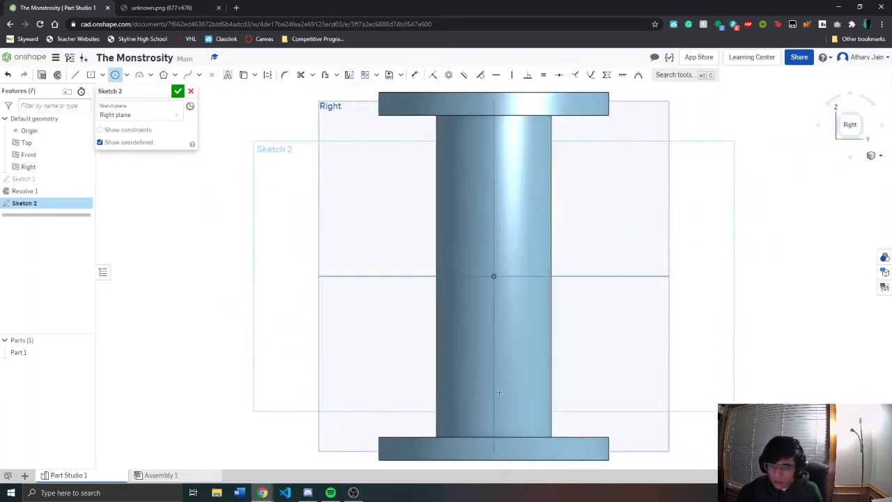
left_click(493, 403)
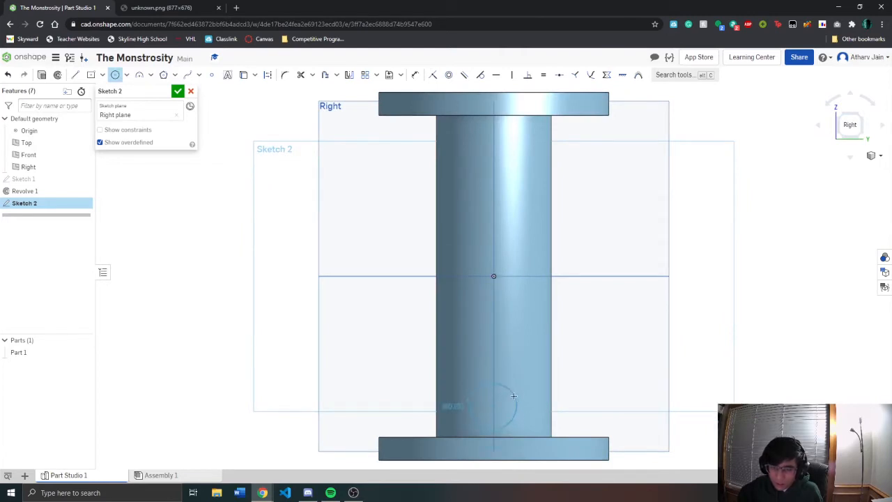
Look up the hole size in the reference drawing and set the circle's diameter to 10 mm
key("ctrl+Tab")
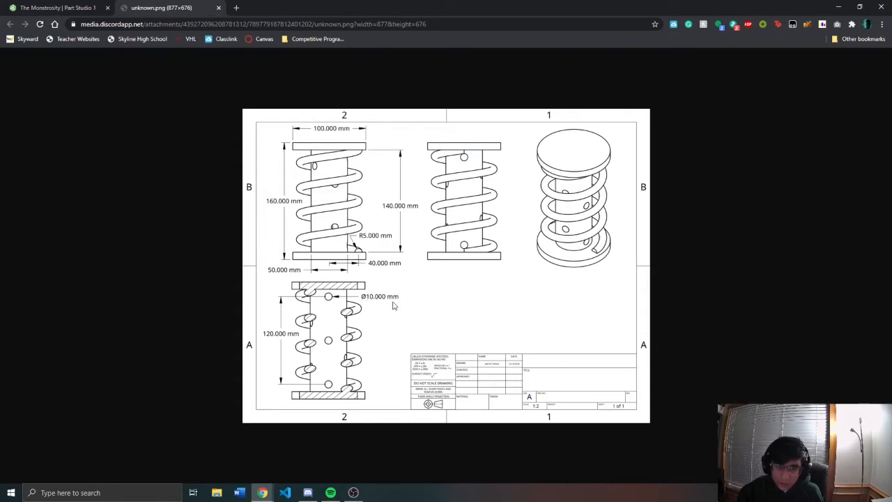
left_click(83, 11)
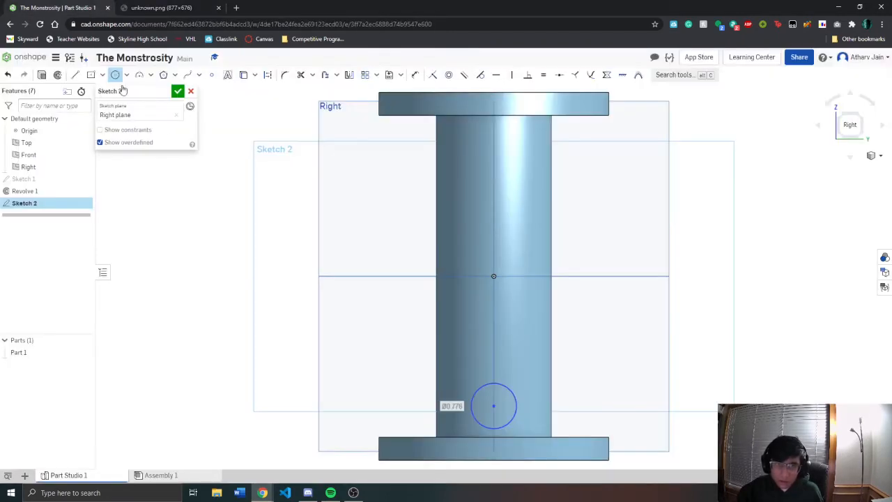
type("1mm")
key("BackSpace")
key("BackSpace")
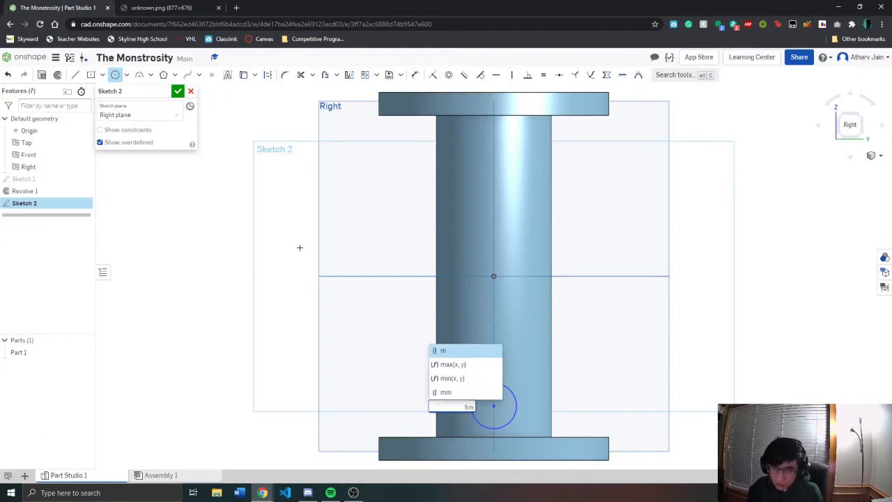
type("0mm")
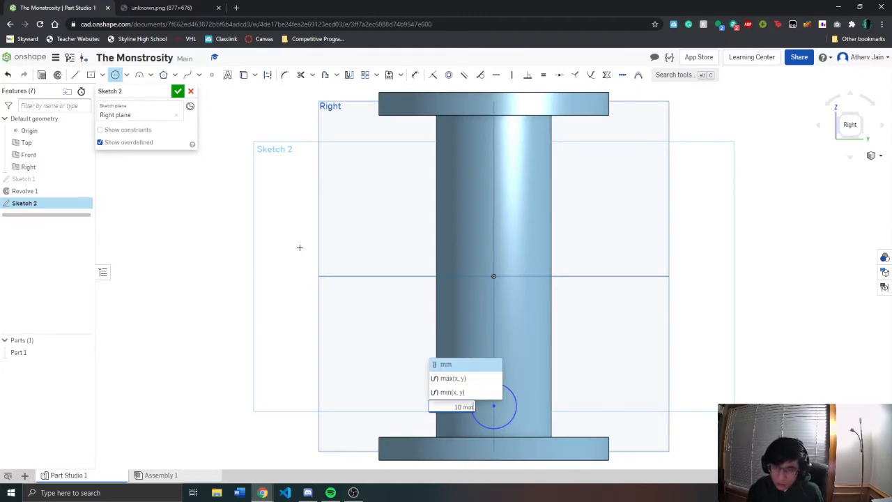
key("Return")
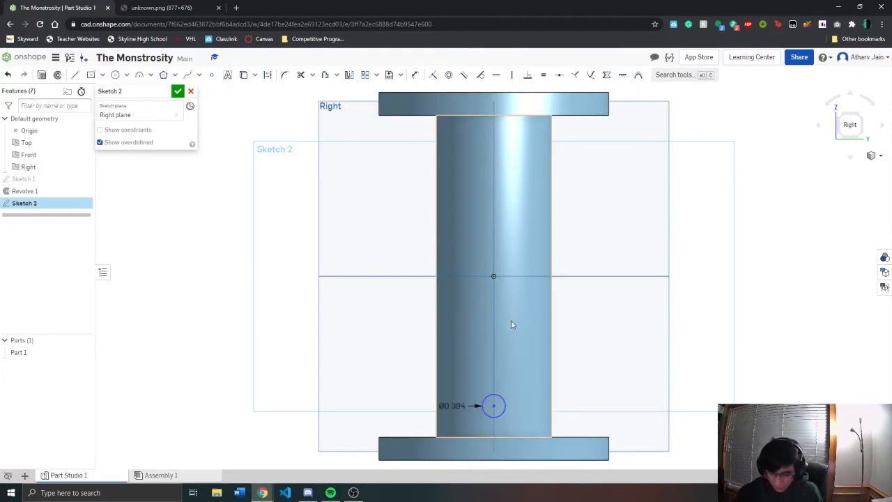
Constrain the circle's centre vertically with the origin and check the hole positions in the reference drawing
key("v")
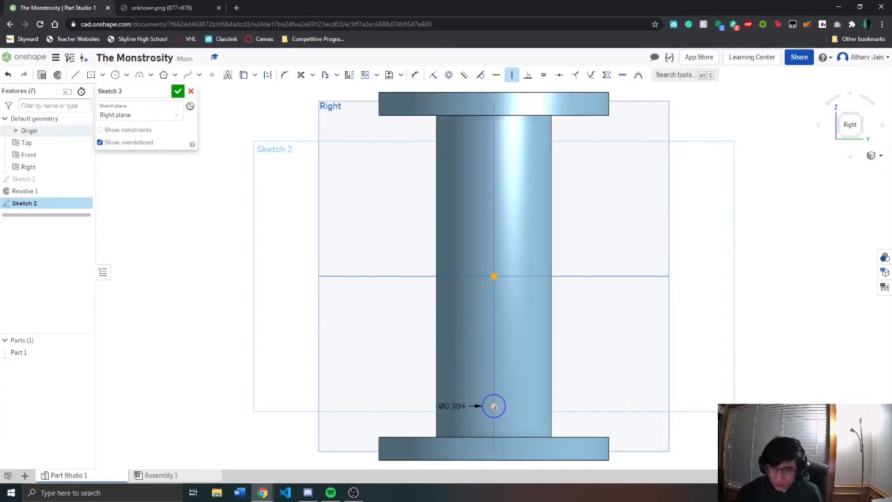
left_click(493, 406)
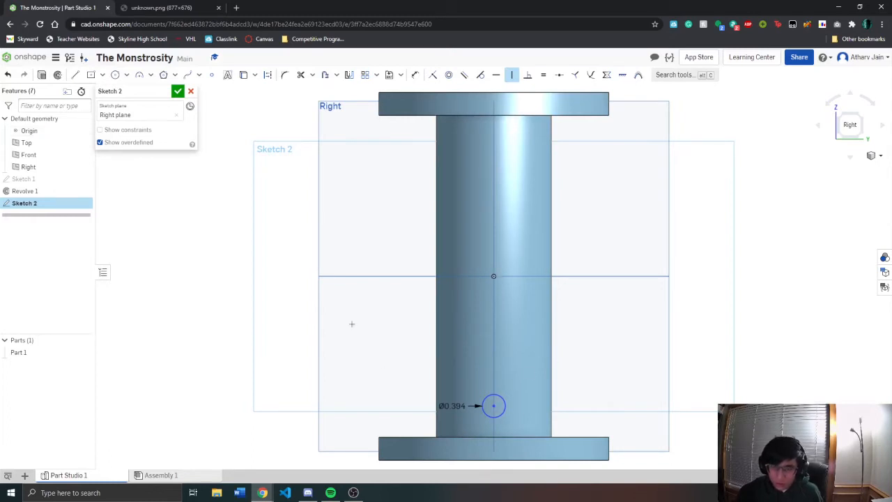
left_click(161, 7)
left_click(73, 7)
key("u")
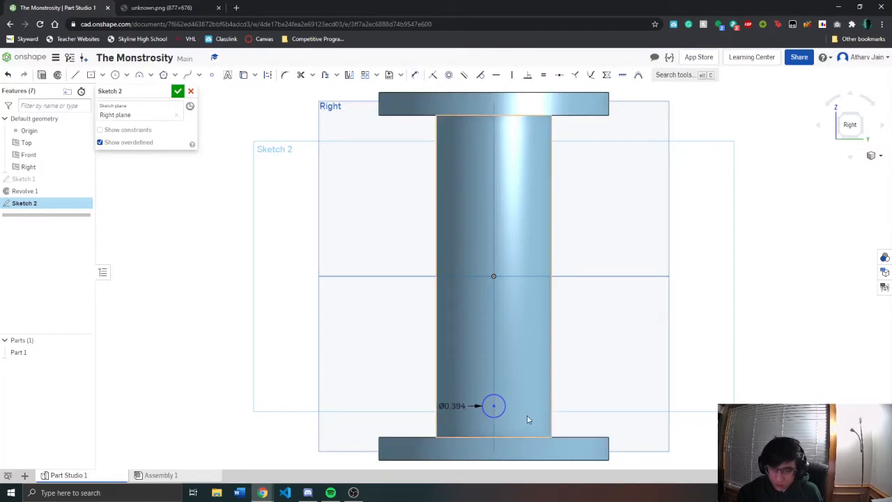
Dimension the vertical distance between the circle's centre and the origin as 60 in, consulting the reference drawing for the hole spacing
key("d")
left_click(494, 405)
left_click(493, 276)
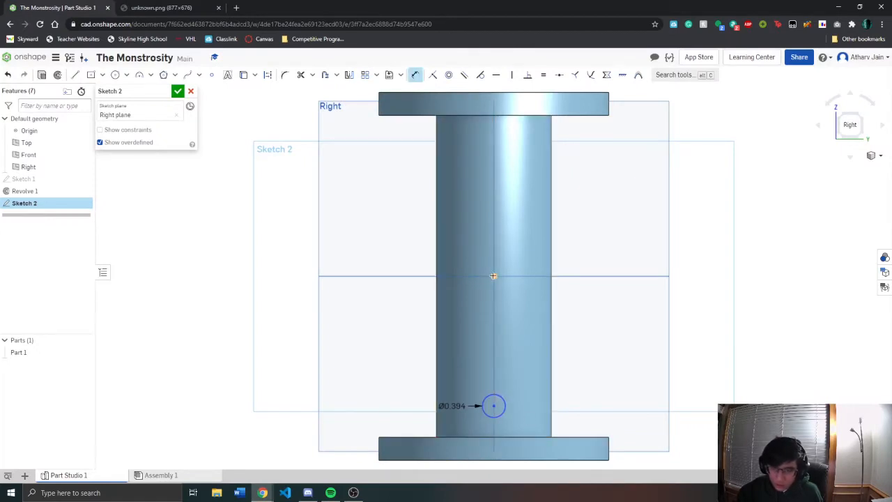
left_click(542, 322)
left_click(175, 7)
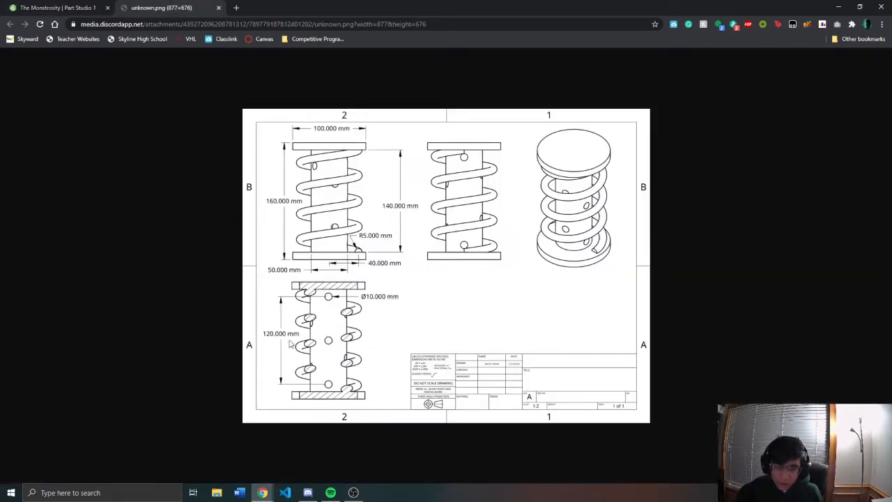
left_click(53, 7)
type("60")
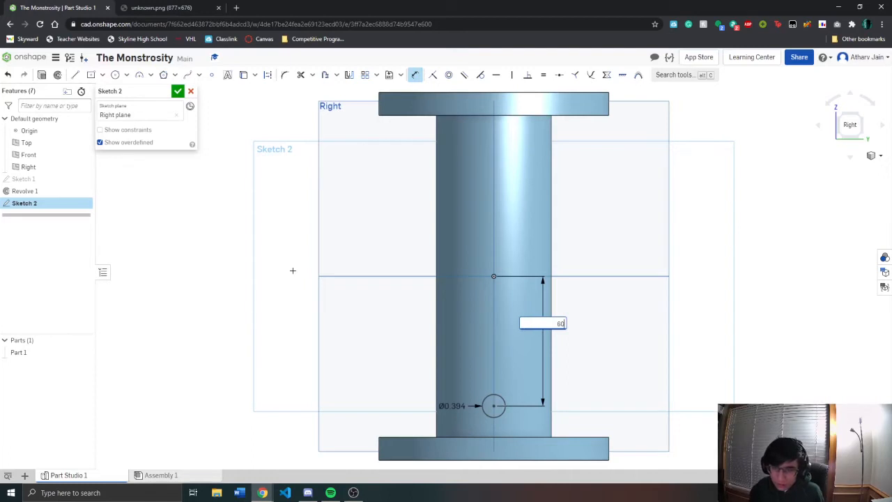
key("Return")
Set the distance between the circle's centre and the origin to 60 mm
scroll(300, 262, "down", 8)
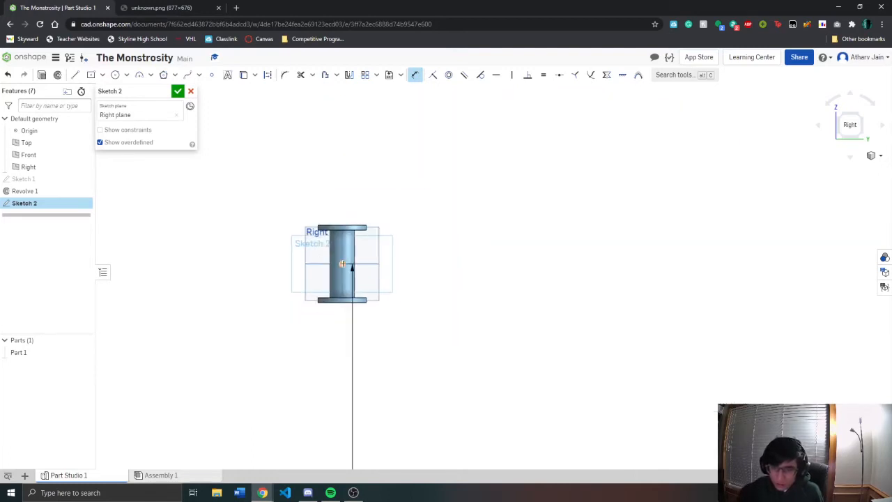
scroll(327, 362, "down", 5)
scroll(332, 420, "up", 3)
double_click(362, 317)
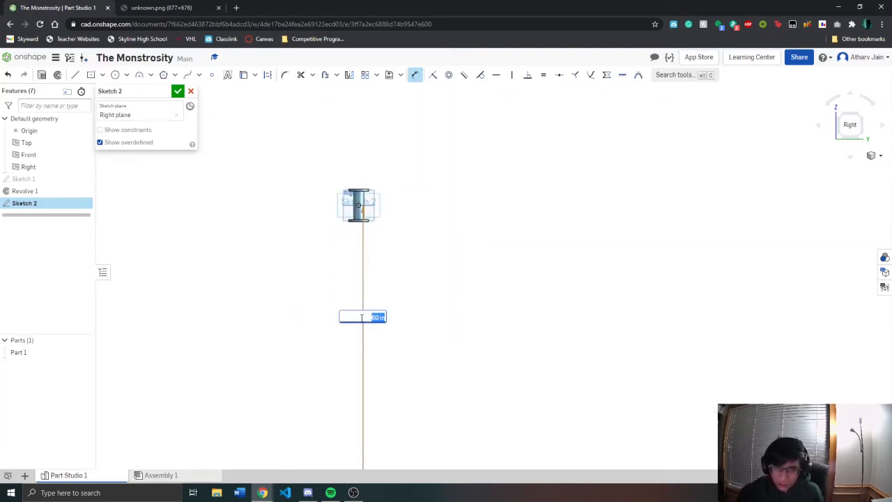
type("60 mm")
key("Return")
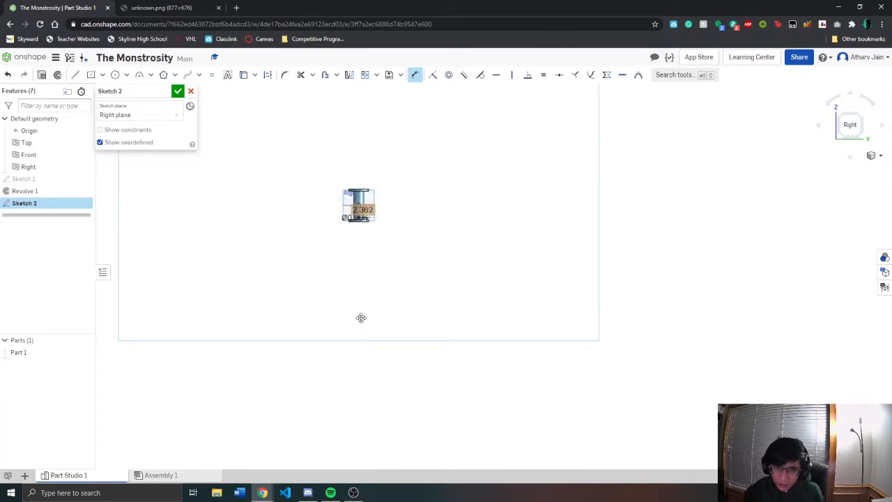
scroll(376, 258, "up", 5)
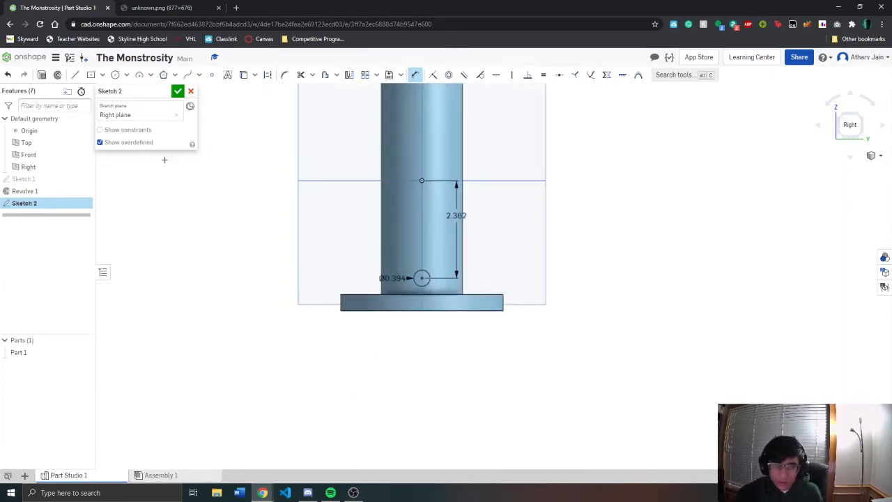
Compare the hole layout in the reference drawing with the sketched circle on the column from several angles
left_click(184, 8)
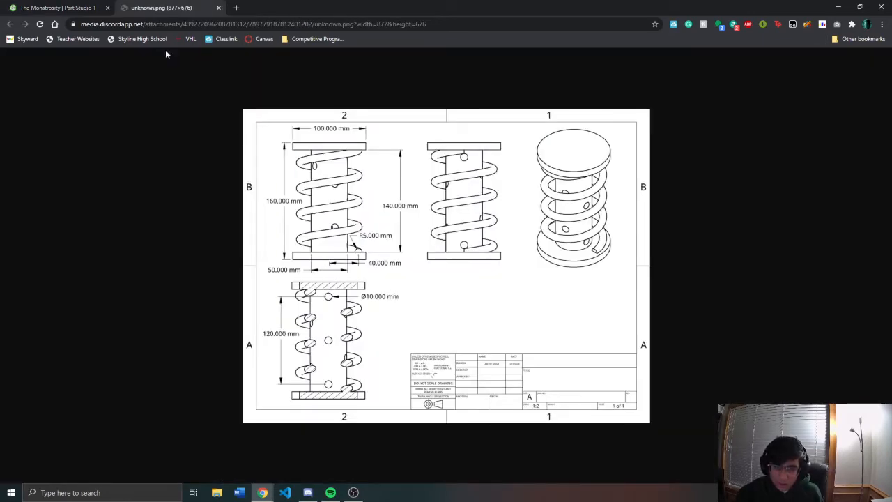
left_click(77, 8)
left_click(168, 5)
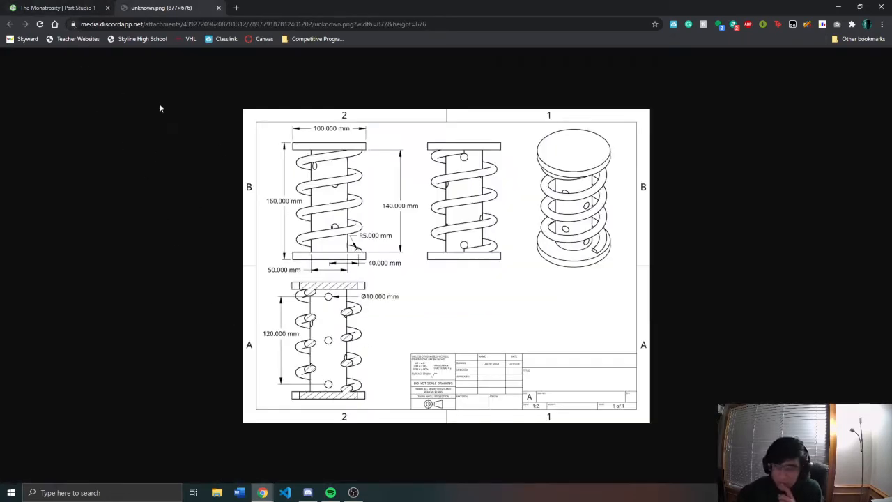
left_click(55, 8)
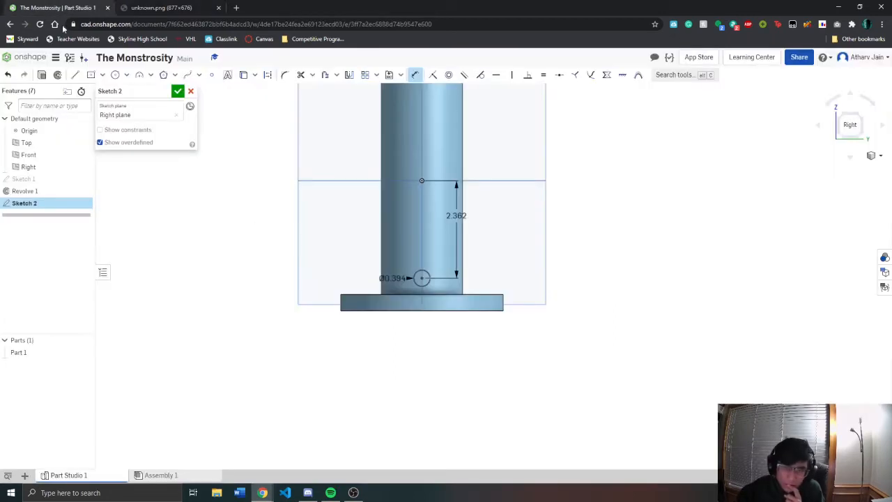
mouse_move(380, 255)
right_mouse_down()
mouse_move(383, 279)
mouse_move(386, 270)
mouse_move(423, 286)
mouse_move(434, 268)
mouse_move(454, 286)
mouse_move(382, 259)
right_mouse_up()
scroll(423, 286, "up", 3)
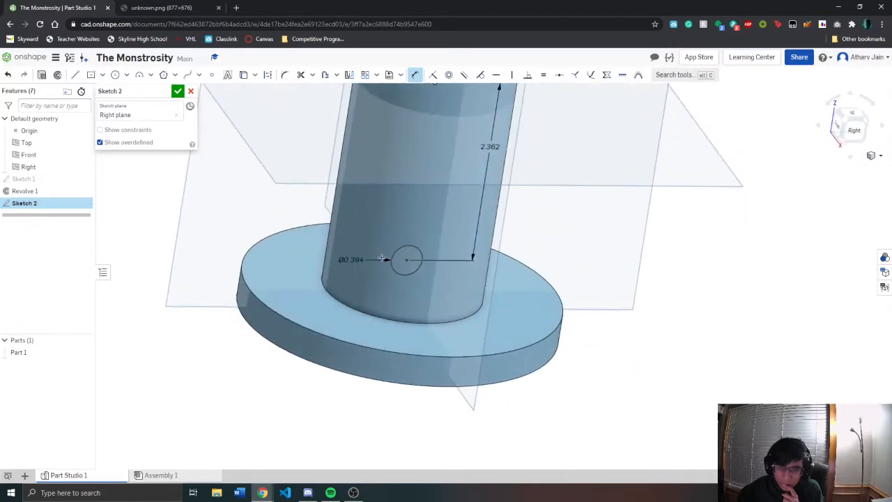
mouse_move(484, 352)
right_mouse_down()
mouse_move(512, 305)
mouse_move(481, 341)
mouse_move(492, 343)
right_mouse_up()
left_click(851, 126)
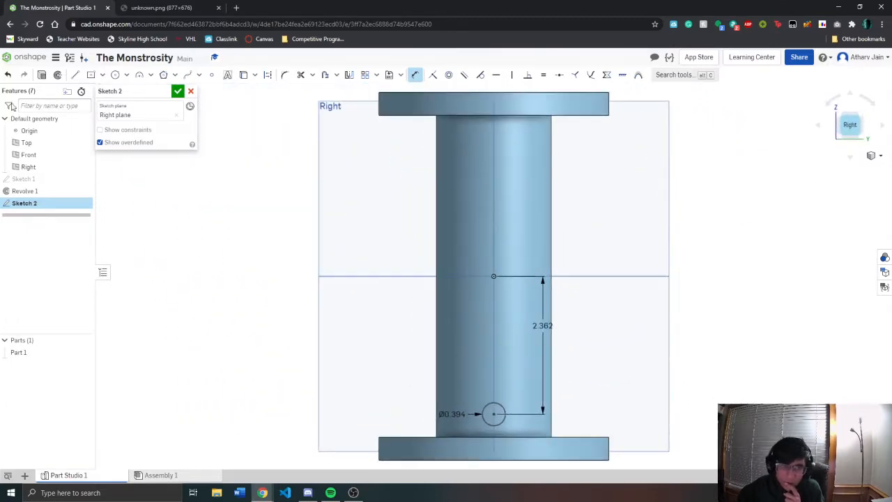
Start an Extrude of the sketched circle that removes material, with its direction flipped
key("shift+e")
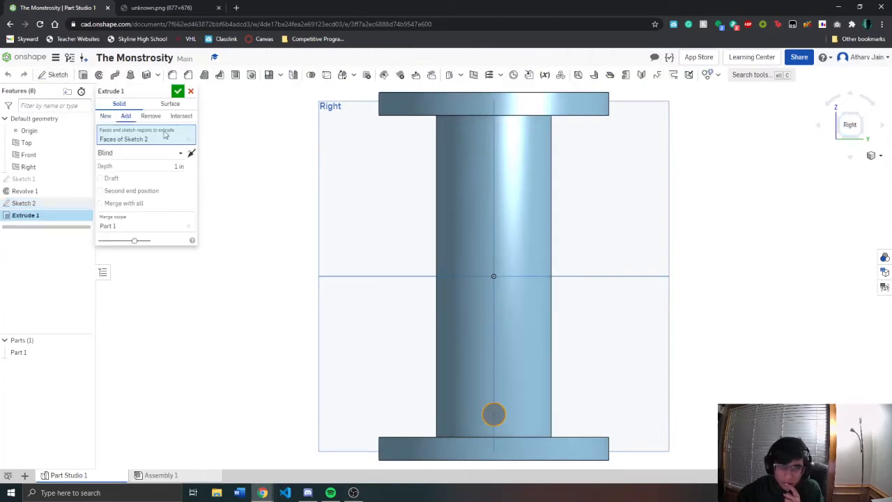
left_click(151, 116)
right_click_drag(324, 286, 356, 313)
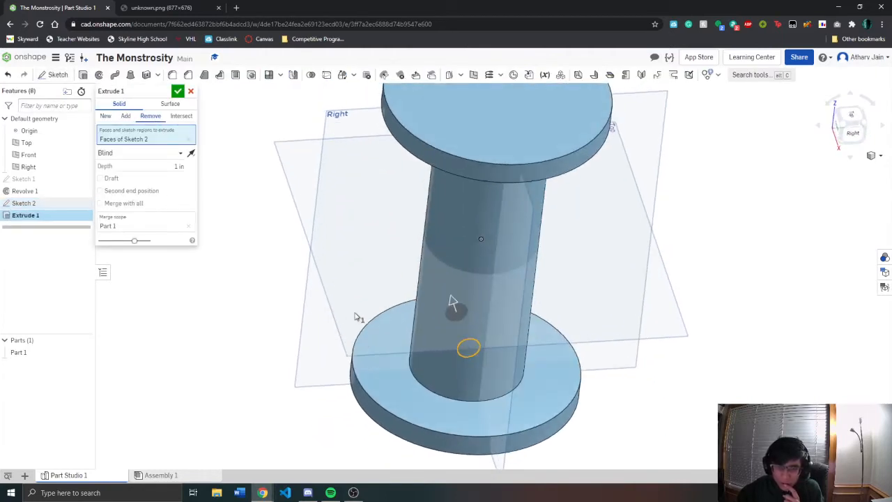
mouse_move(481, 367)
right_mouse_down()
mouse_move(471, 334)
mouse_move(474, 350)
right_mouse_up()
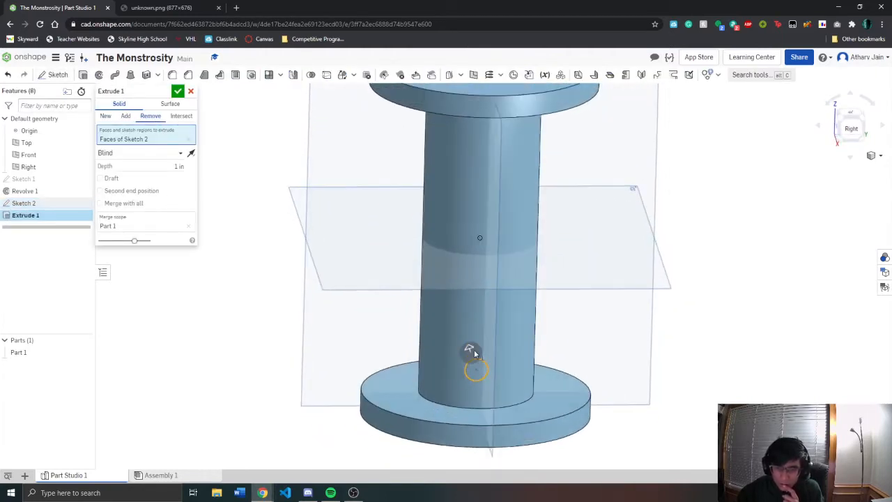
left_click(191, 152)
right_click_drag(308, 285, 314, 299)
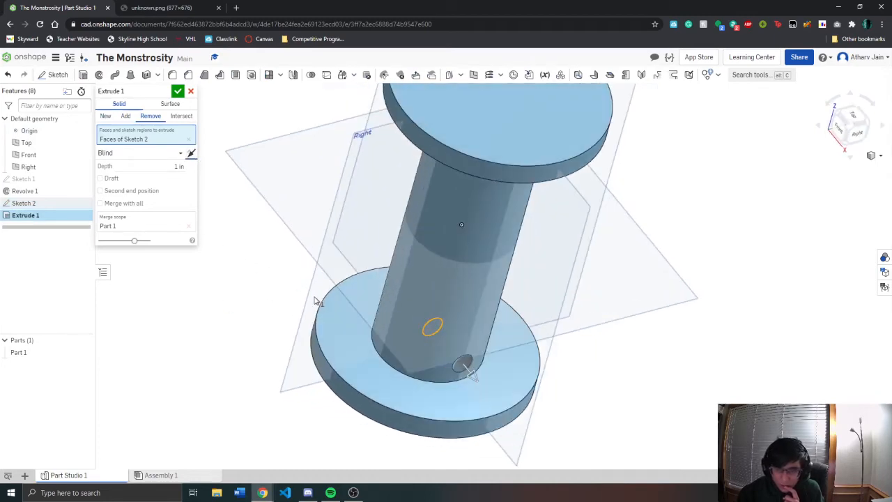
scroll(453, 348, "down", 8)
scroll(407, 306, "up", 8)
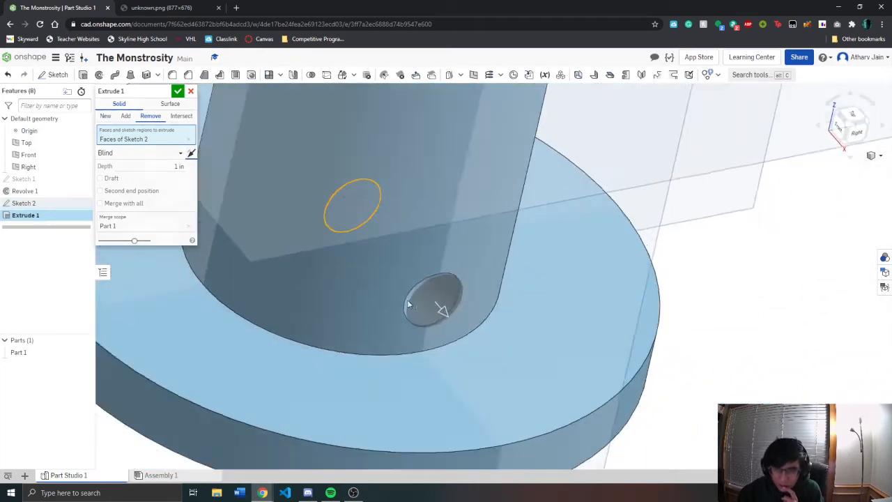
Set the cut's depth to 2 in and finish the hole through one side of the column
left_click(176, 167)
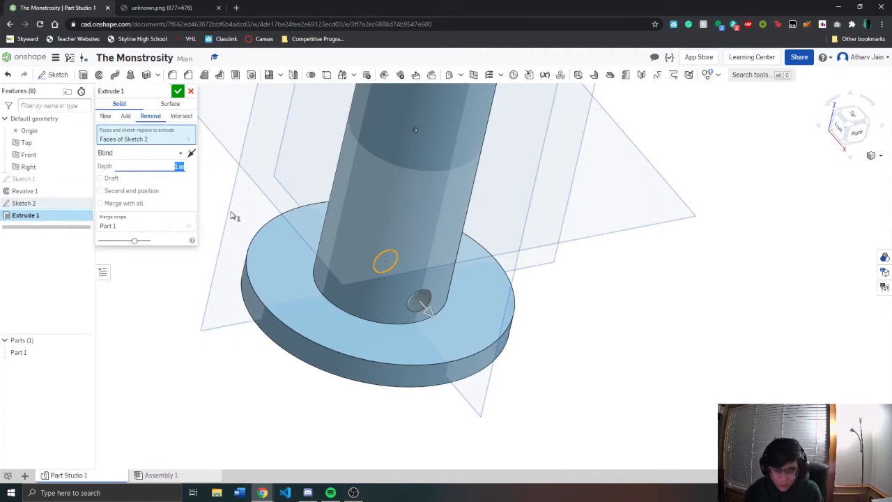
type("2")
key("Return")
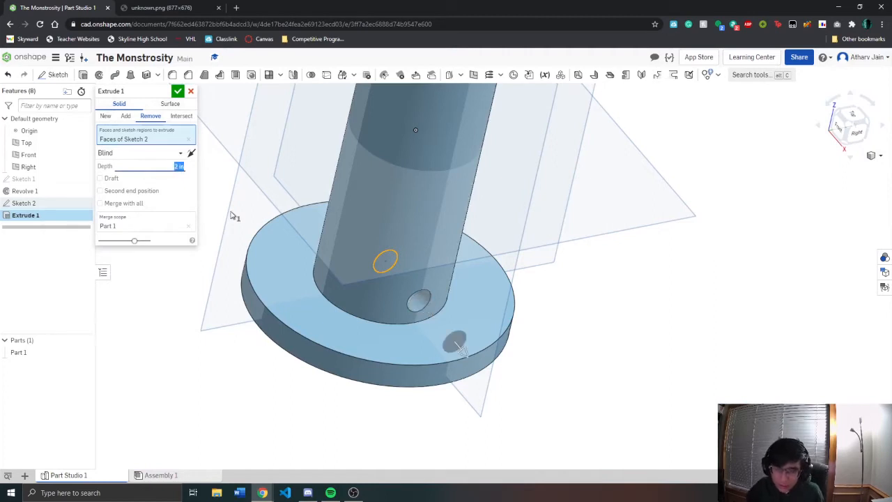
key("shift+4")
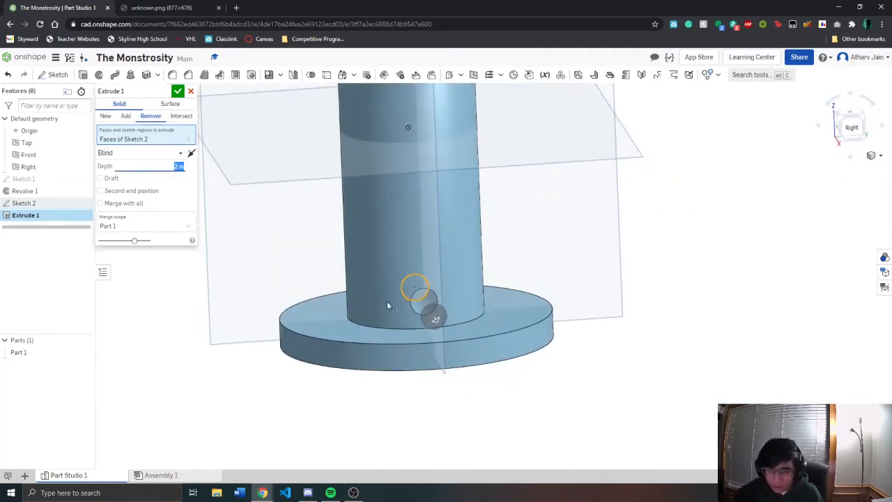
right_click_drag(387, 301, 437, 334)
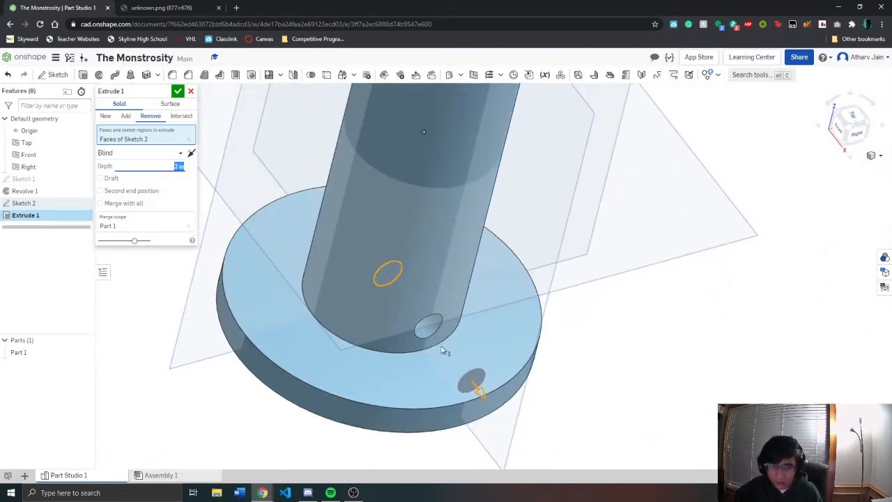
left_click(178, 90)
key("shift+4")
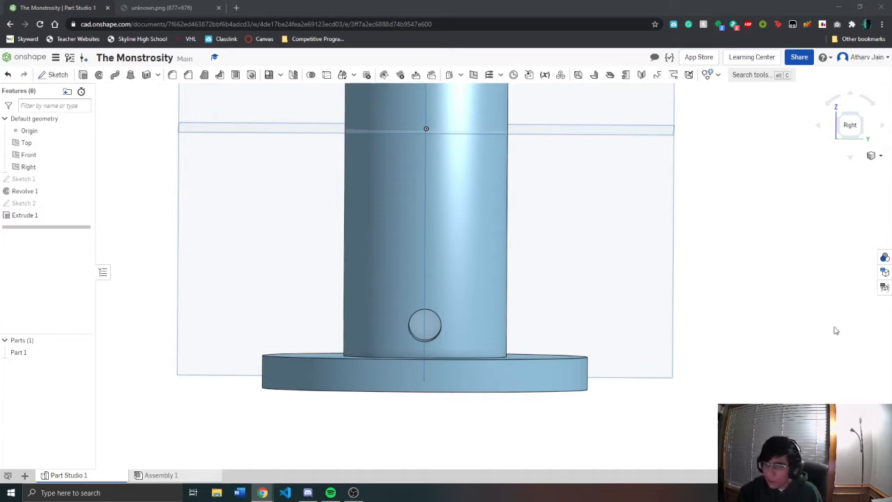
right_click_drag(474, 307, 520, 306)
left_click(846, 131)
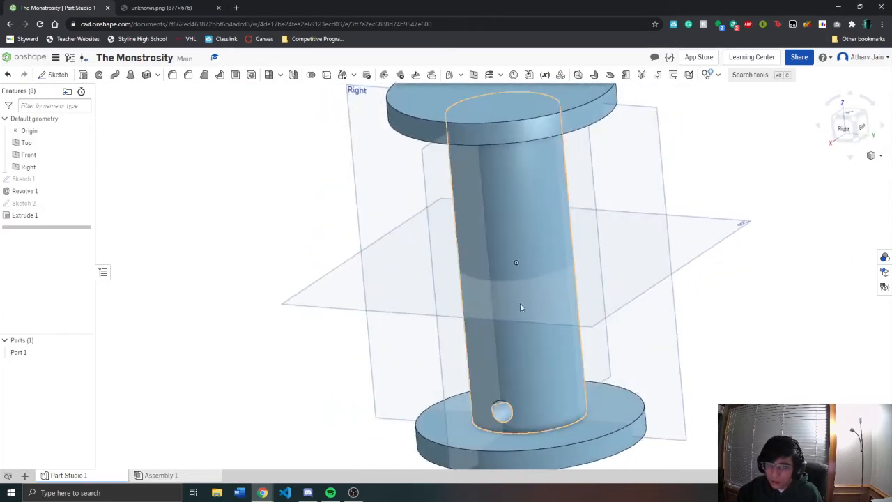
Check the coil in the reference drawing and start a Helix defined by height and turns
left_click(161, 8)
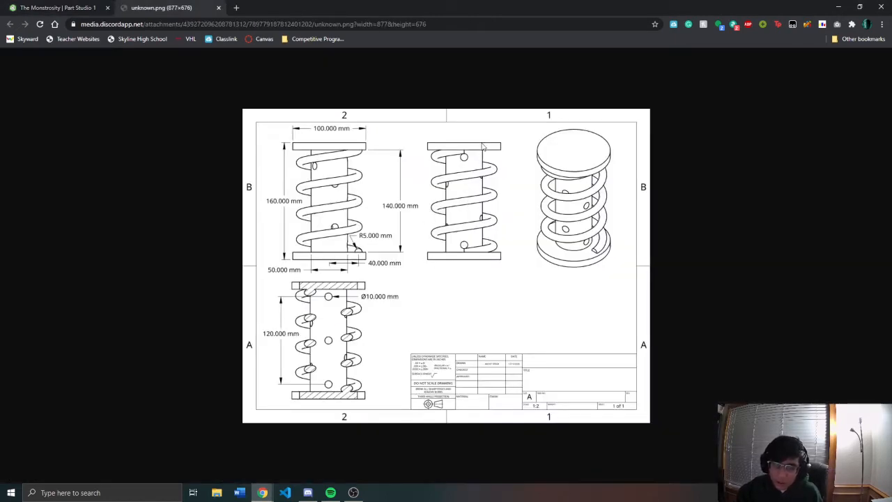
left_click(28, 7)
key("shift+4")
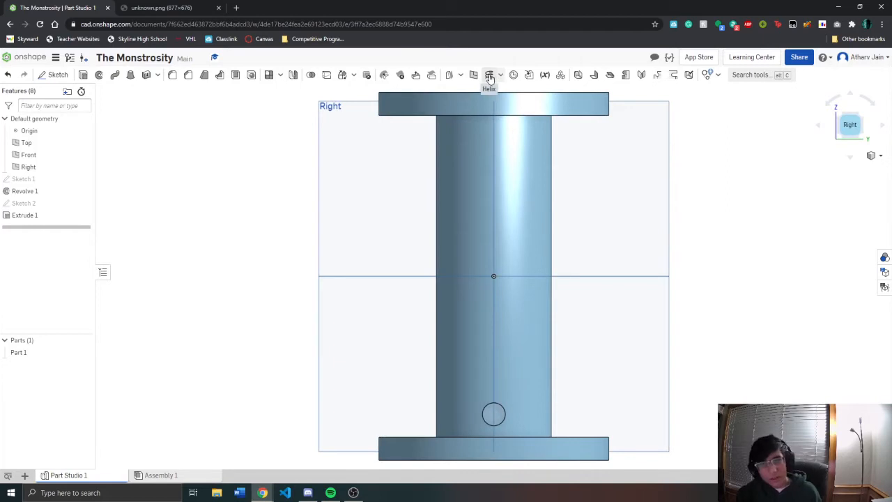
left_click(490, 75)
key("shift+7")
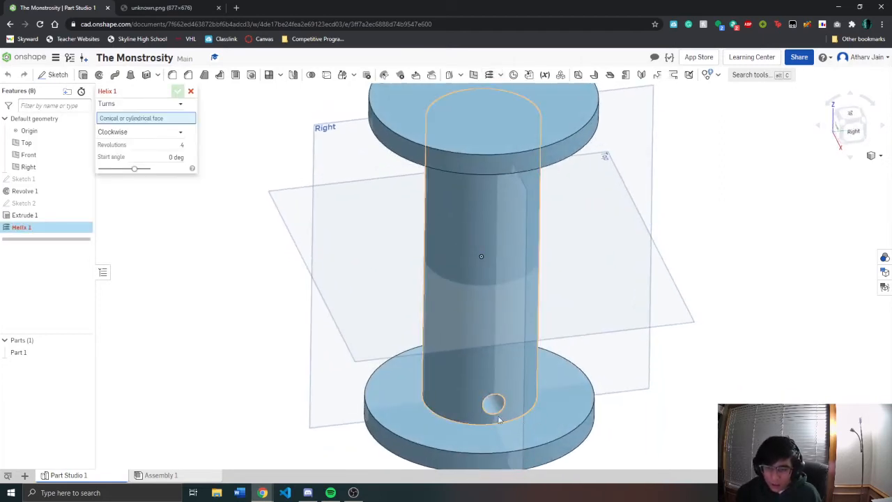
left_click(143, 104)
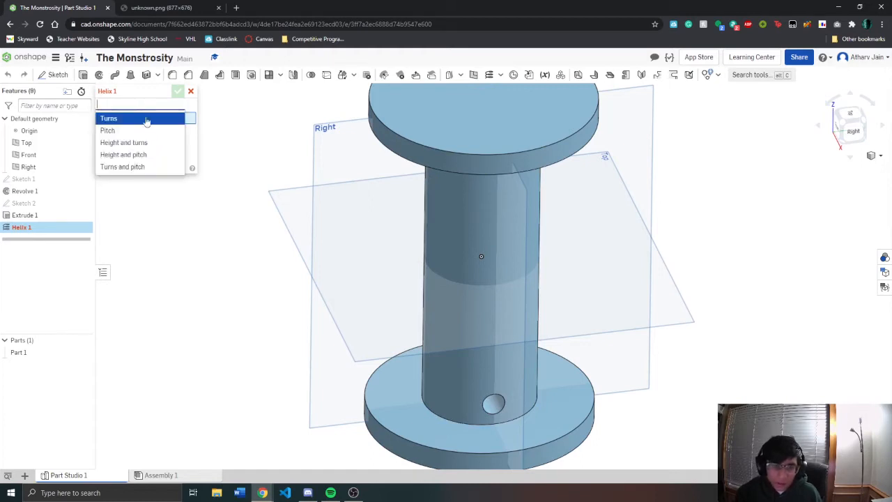
left_click(120, 143)
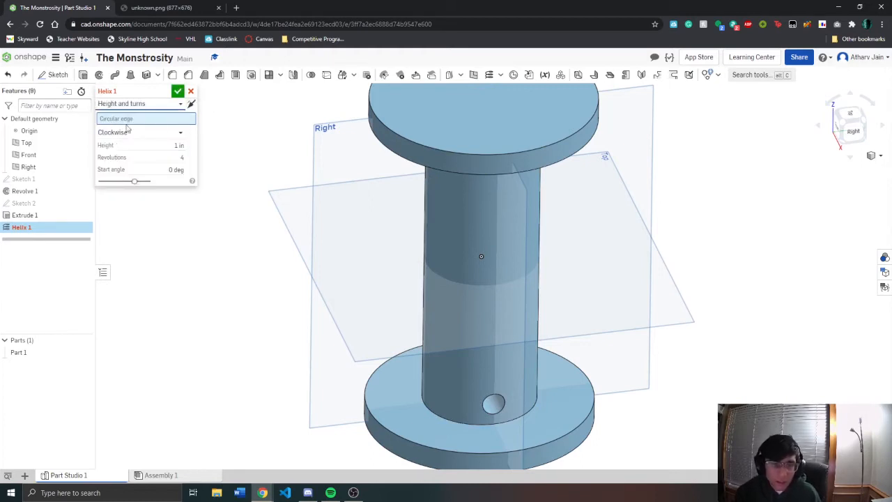
Base the helix on the circular edge where the column meets the lower flange and flip its direction to run up the column
scroll(331, 271, "down", 3)
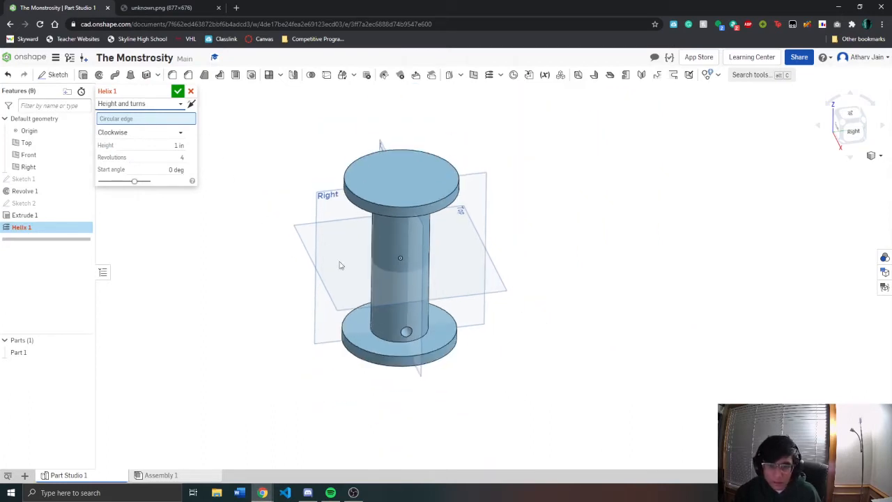
scroll(431, 356, "up", 6)
left_click(433, 333)
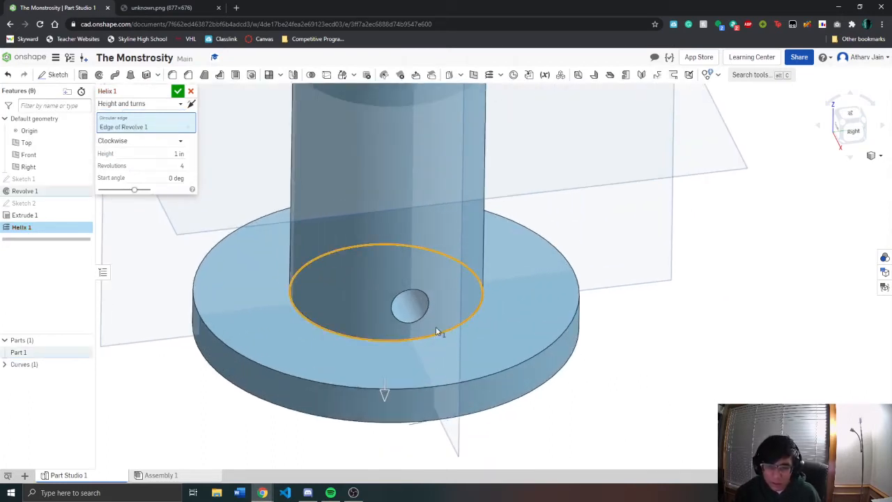
scroll(470, 328, "down", 5)
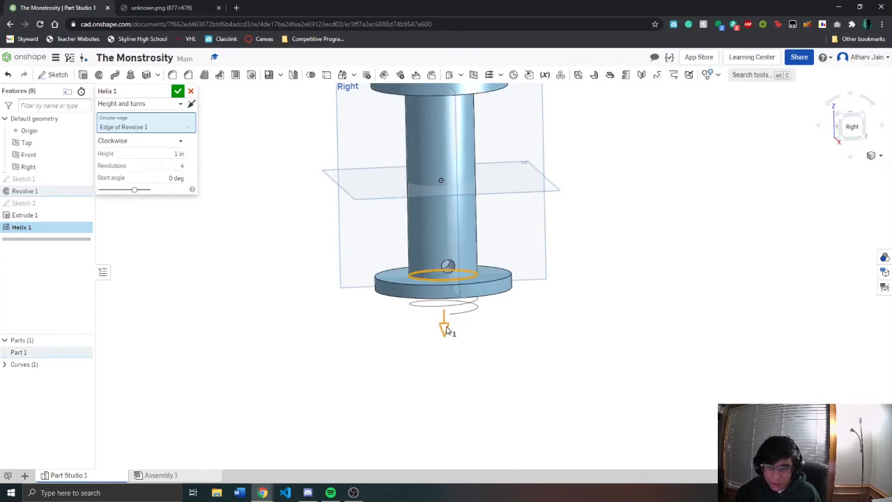
left_click(190, 104)
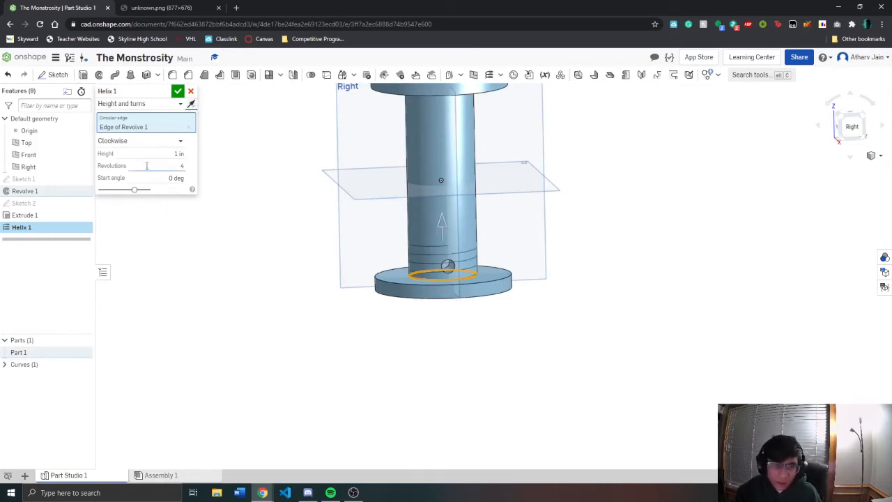
Set the helix's height to 120 mm, matching the hole spacing in the reference drawing
left_click(167, 156)
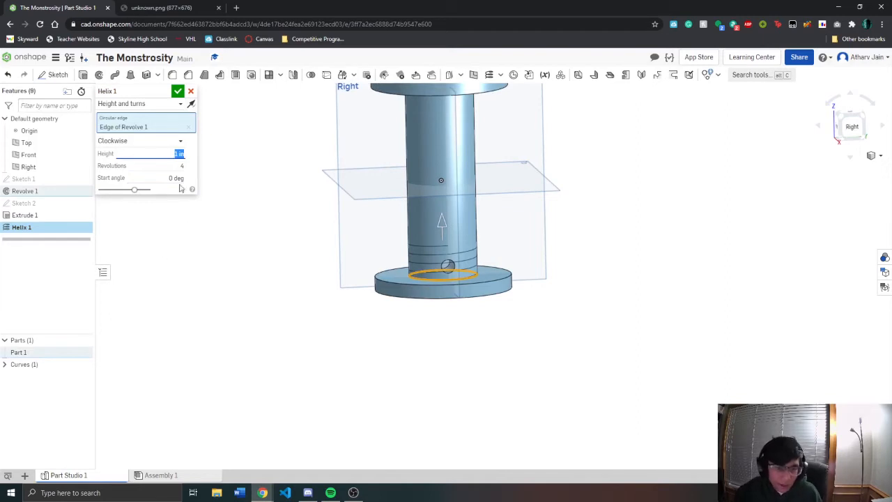
left_click(155, 167)
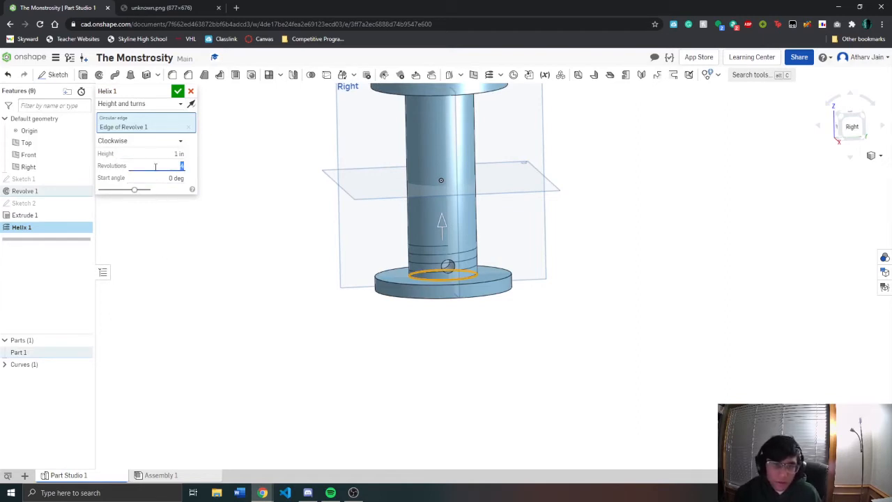
left_click(154, 11)
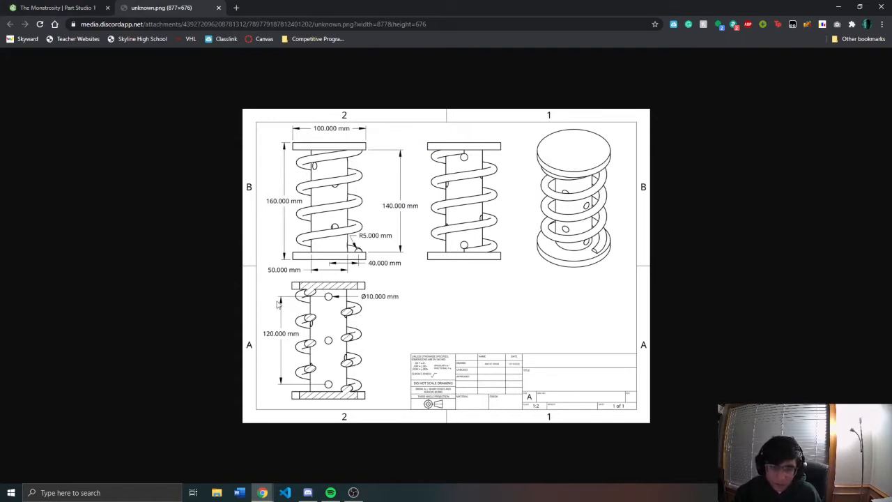
left_click(77, 8)
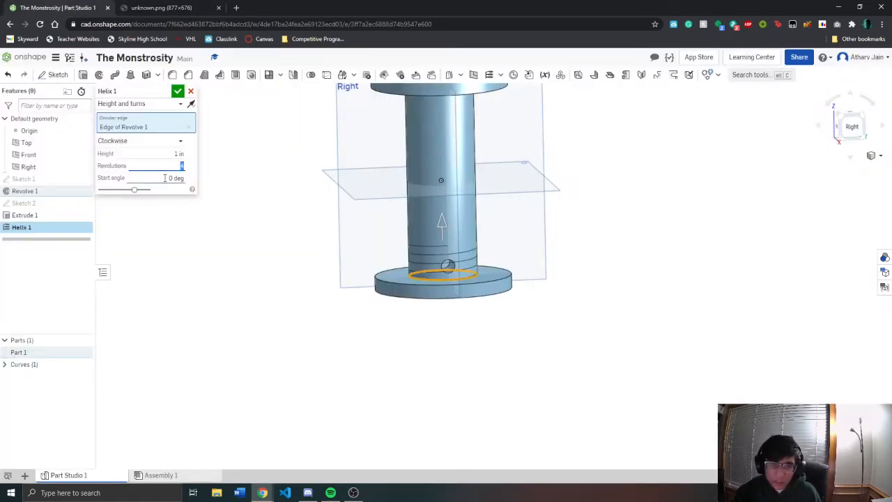
left_click(162, 157)
type("120")
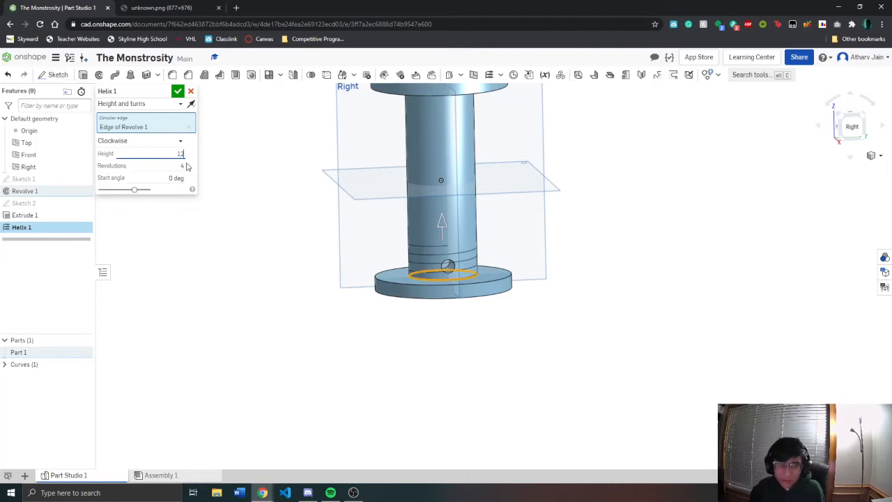
key("Return")
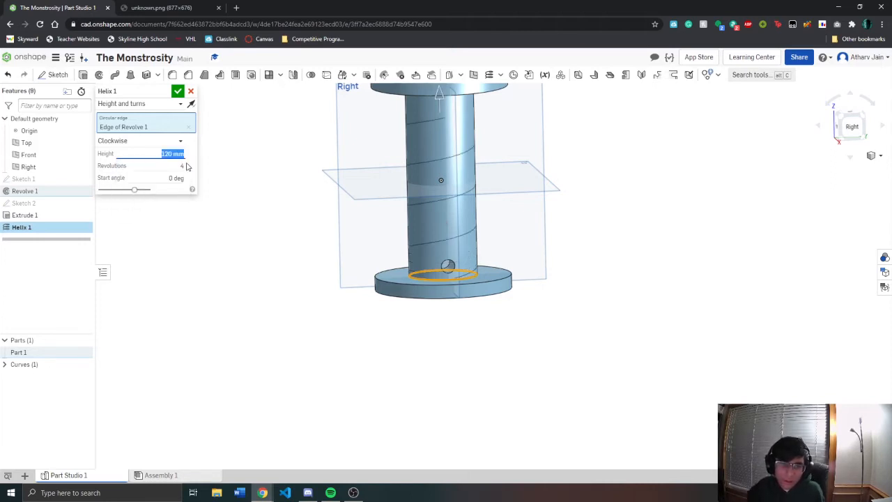
Compare the helix with the reference drawing from several angles and finish it with 4 clockwise revolutions
scroll(221, 179, "down", 1)
right_click_drag(387, 169, 410, 154)
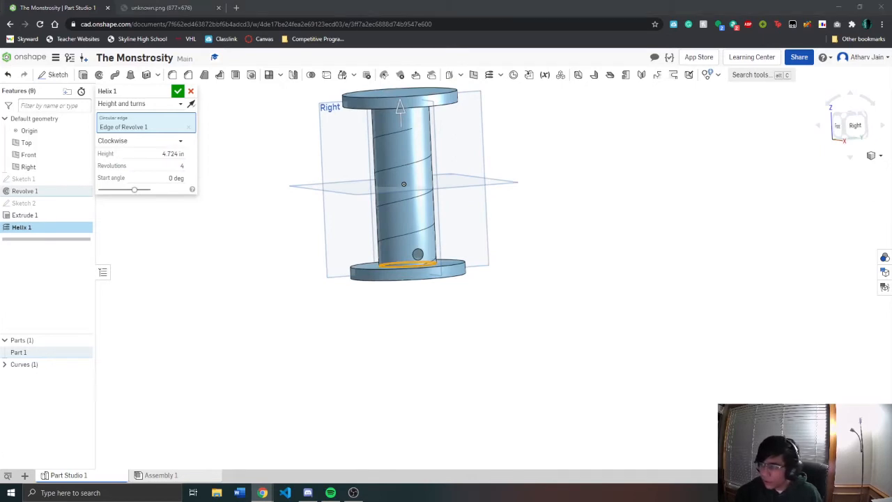
right_click_drag(561, 236, 547, 236)
scroll(419, 201, "up", 4)
mouse_move(419, 201)
right_mouse_down()
mouse_move(461, 201)
mouse_move(411, 202)
right_mouse_up()
key("ctrl+Tab")
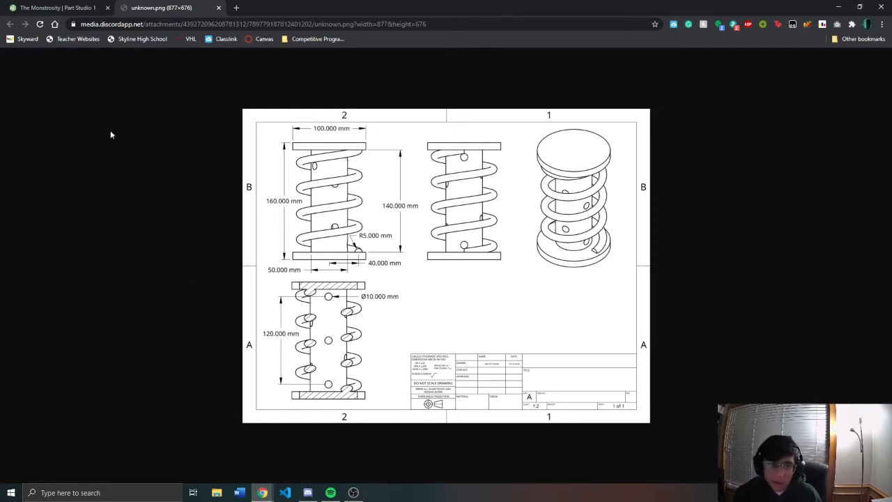
left_click(56, 8)
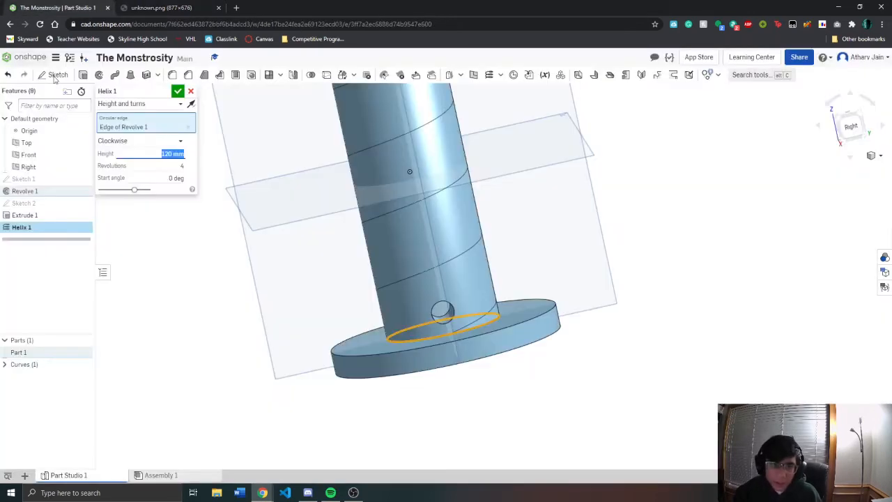
left_click(850, 130)
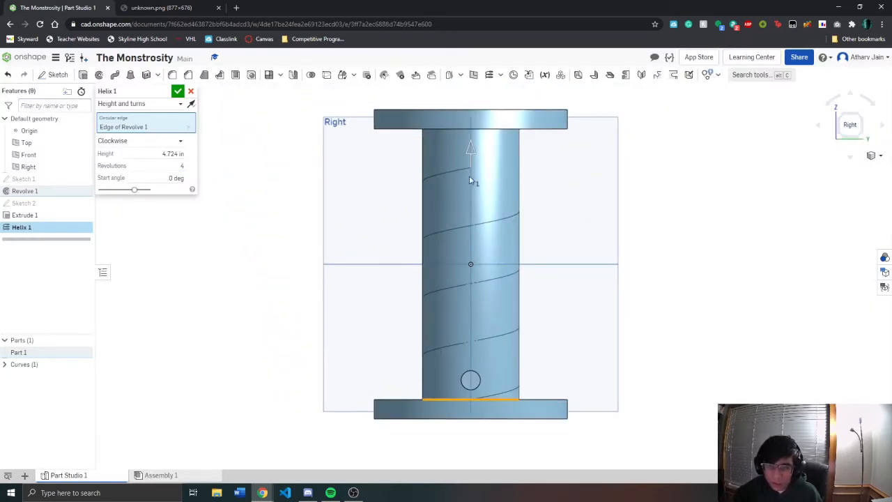
right_click_drag(468, 365, 482, 350)
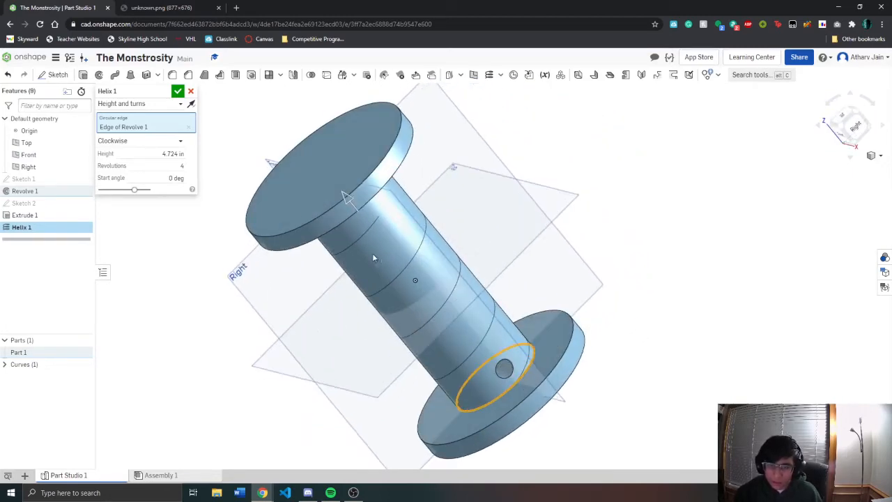
left_click(847, 131)
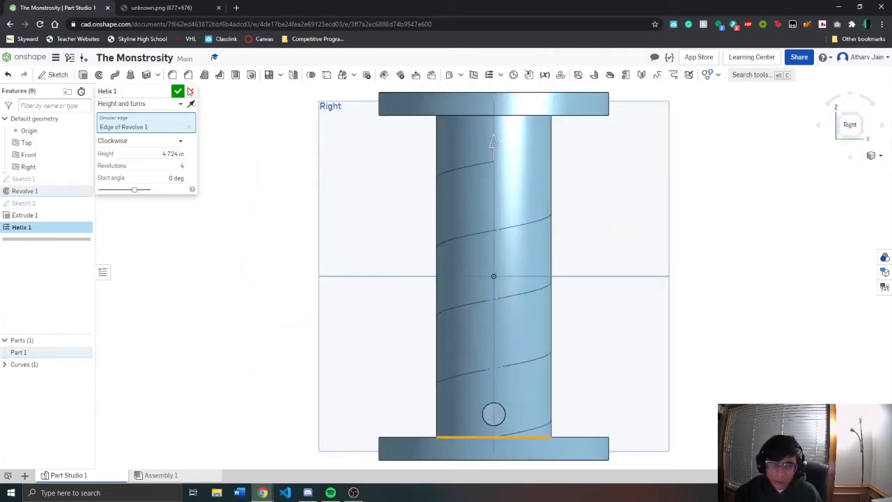
left_click(178, 90)
Examine the ends of the helix relative to the hole near the lower flange
right_click_drag(313, 298, 381, 335)
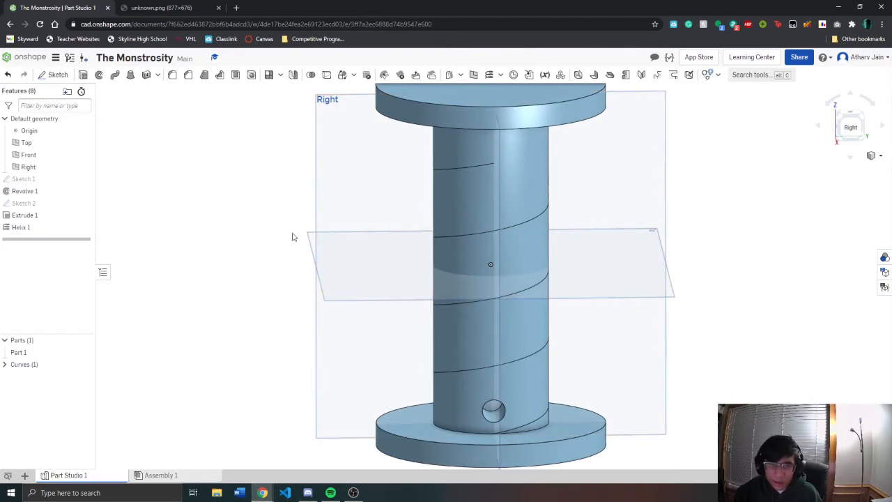
right_click_drag(551, 406, 543, 376)
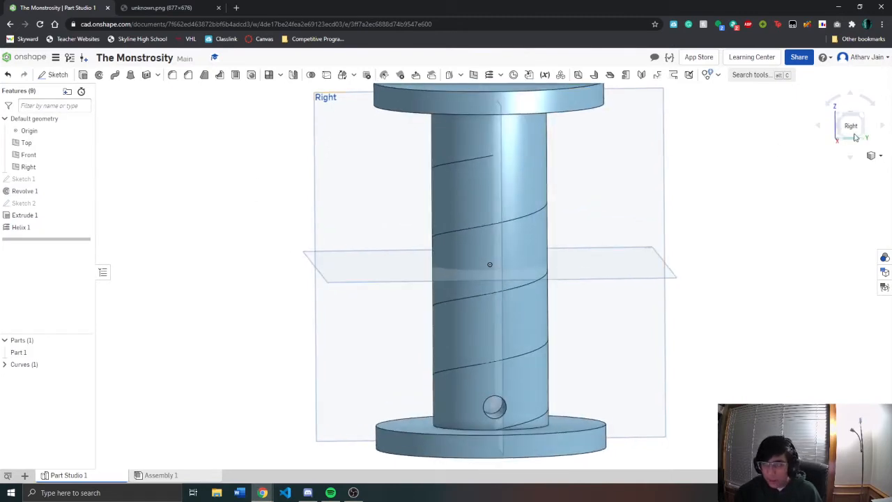
key("shift+4")
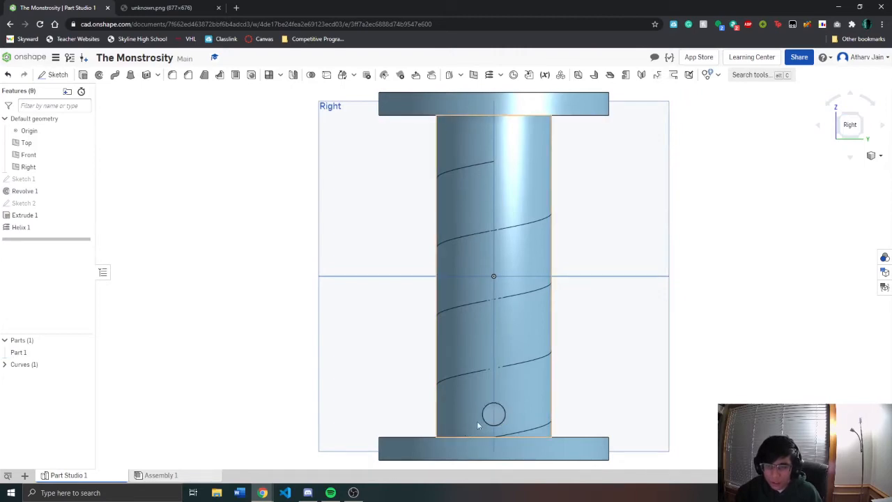
right_click_drag(487, 124, 525, 269)
scroll(530, 313, "up", 3)
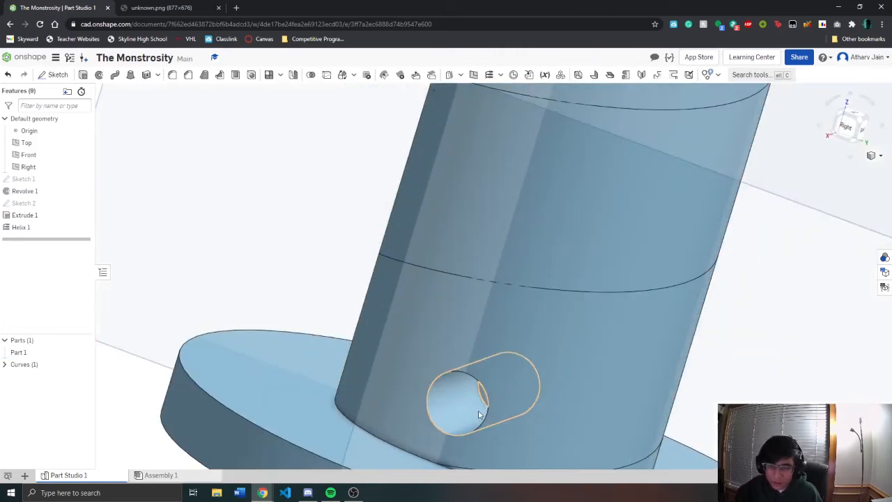
scroll(536, 351, "down", 2)
left_click(845, 127)
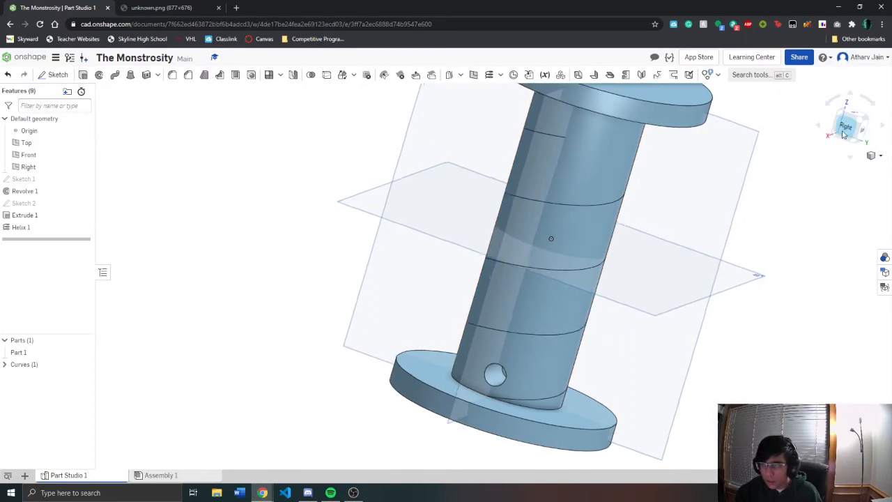
Start a Curve pattern as a feature pattern with the extruded hole cut as the feature to repeat
left_click(280, 74)
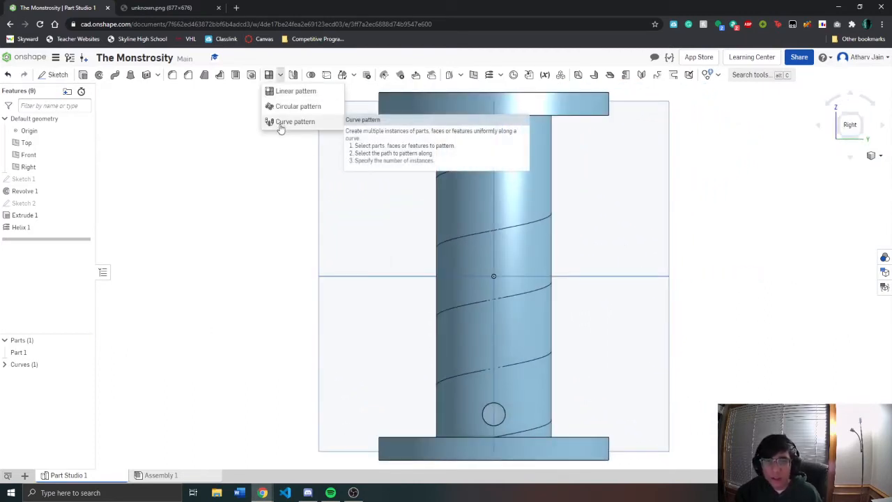
left_click(280, 124)
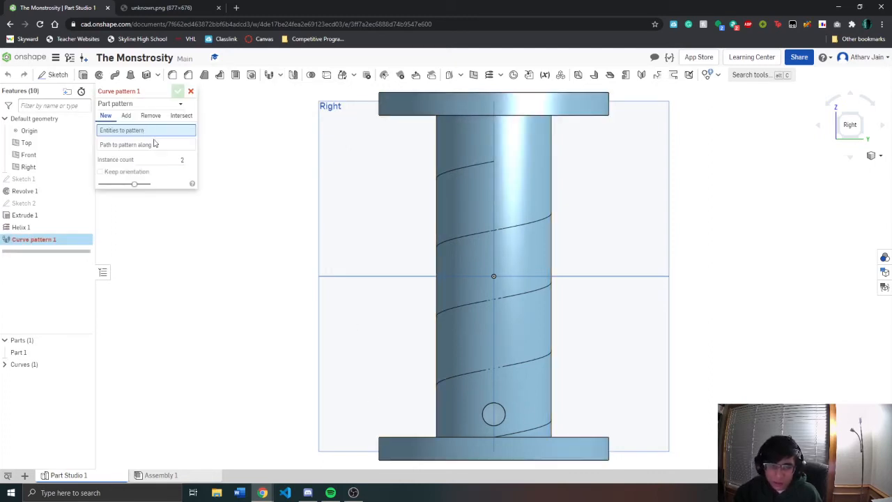
left_click(139, 104)
left_click(126, 131)
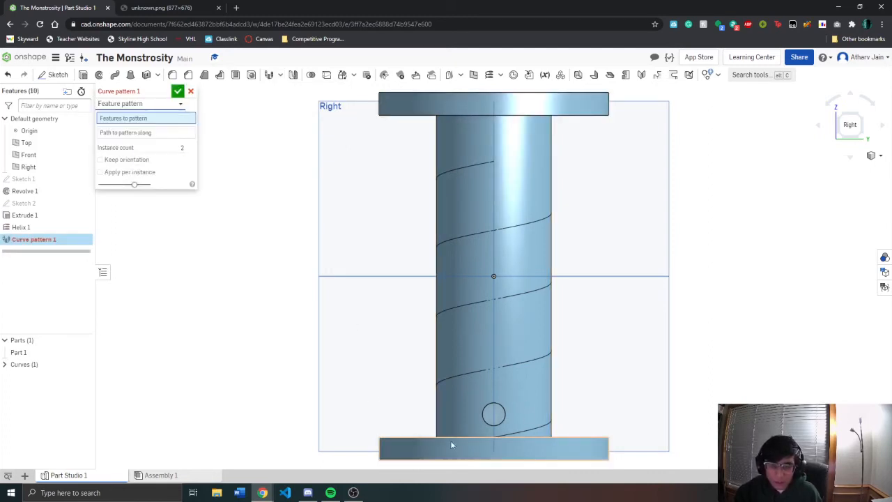
right_click_drag(500, 426, 510, 432)
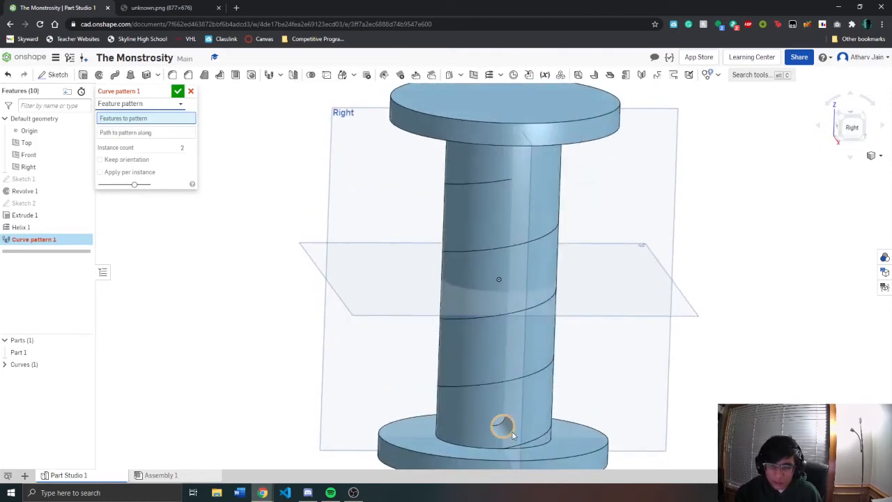
left_click(501, 425)
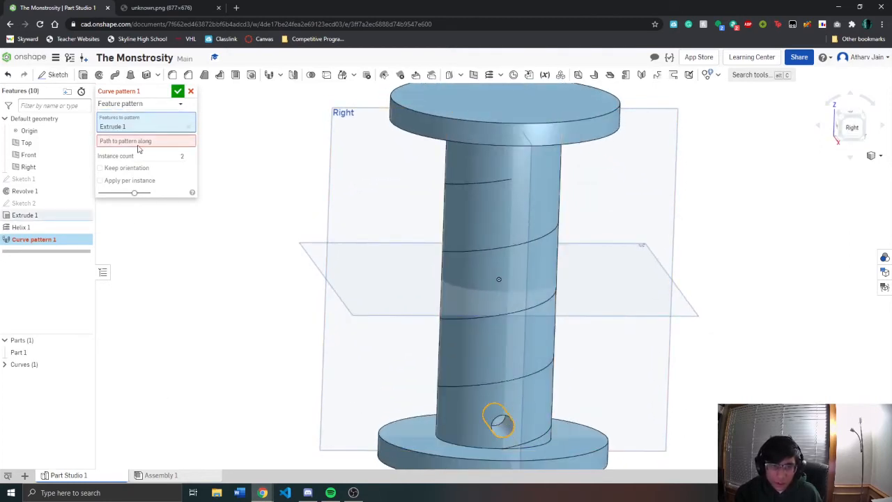
Use the helix as the pattern's path and enable Apply per instance
scroll(418, 376, "down", 3)
scroll(476, 398, "up", 5)
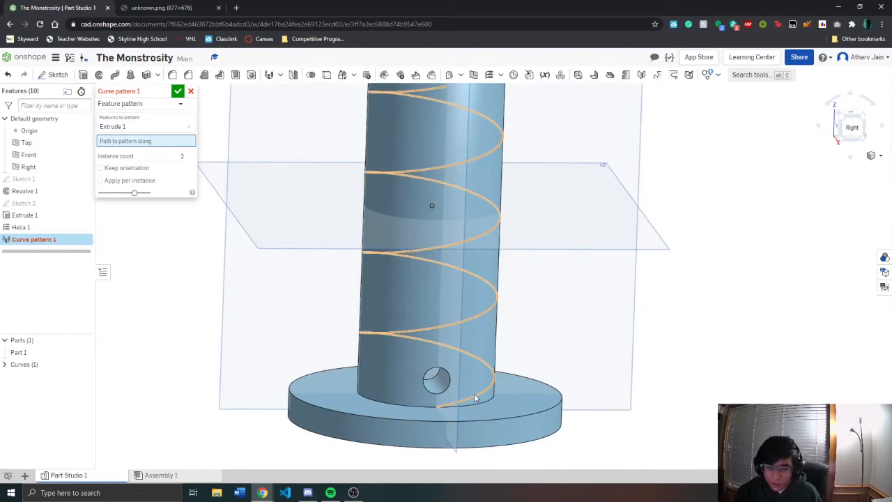
left_click(476, 398)
mouse_move(637, 358)
right_mouse_down()
mouse_move(616, 349)
mouse_move(627, 356)
mouse_move(629, 346)
mouse_move(626, 359)
right_mouse_up()
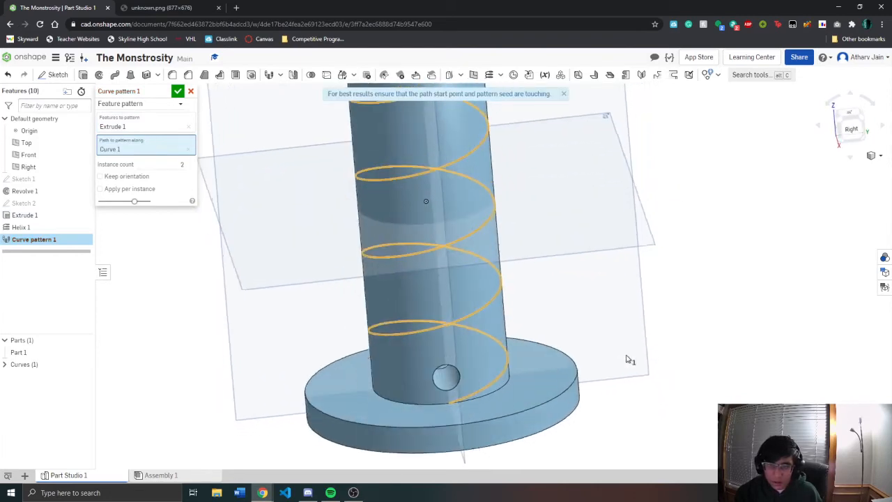
left_click(100, 189)
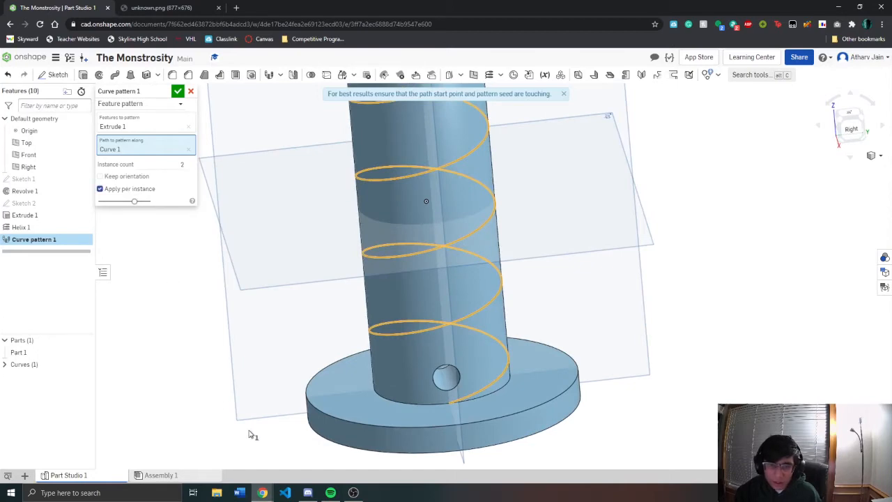
right_click_drag(223, 281, 263, 310)
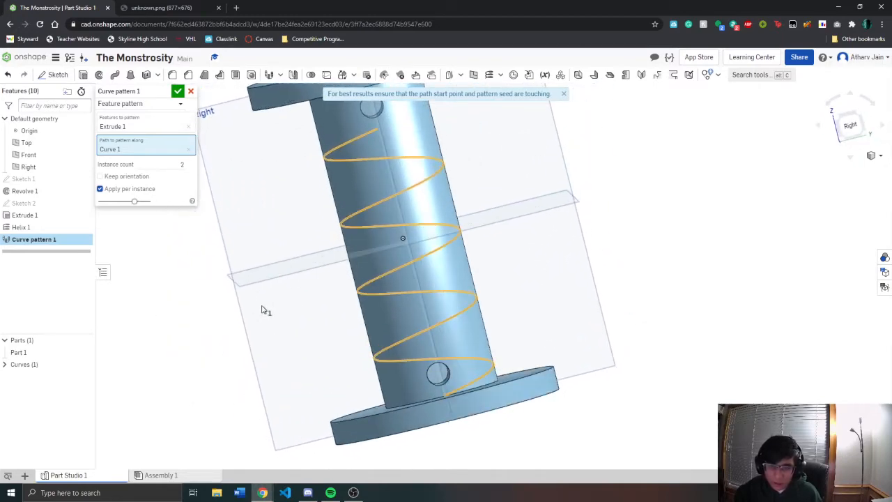
Set the curve pattern's instance count to 11 while facing the Right view
left_click(849, 128)
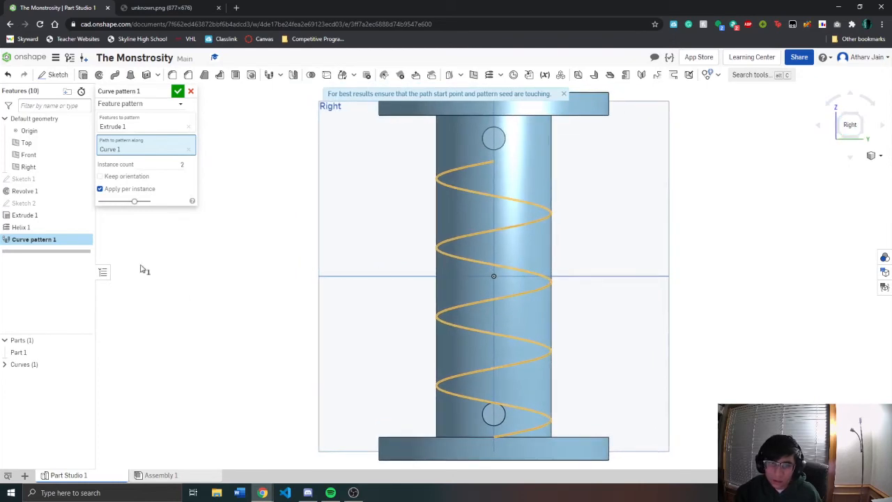
left_click(170, 166)
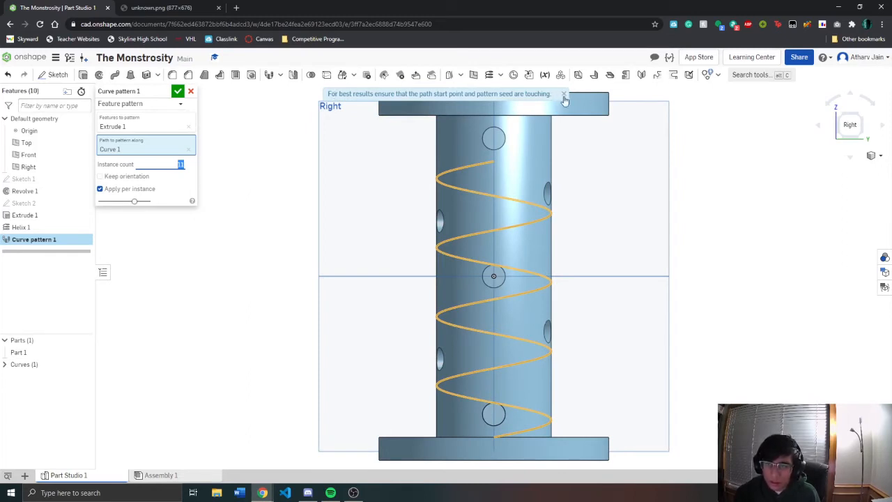
Examine how the start of the helix lies relative to the hole near the lower flange
scroll(492, 418, "down", 2)
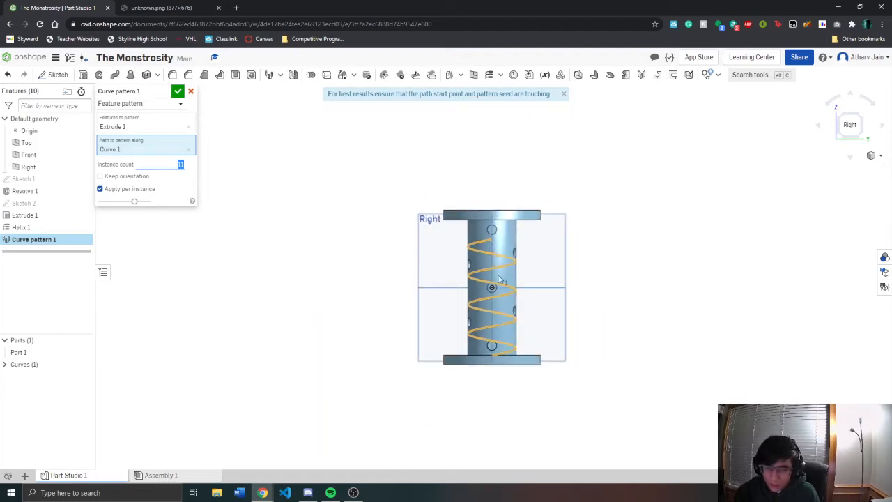
scroll(492, 417, "up", 4)
scroll(488, 348, "down", 2)
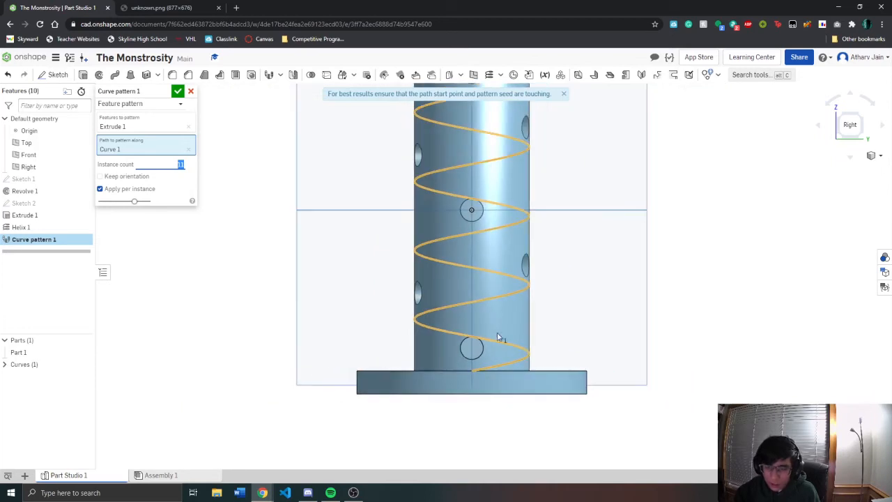
scroll(476, 372, "up", 3)
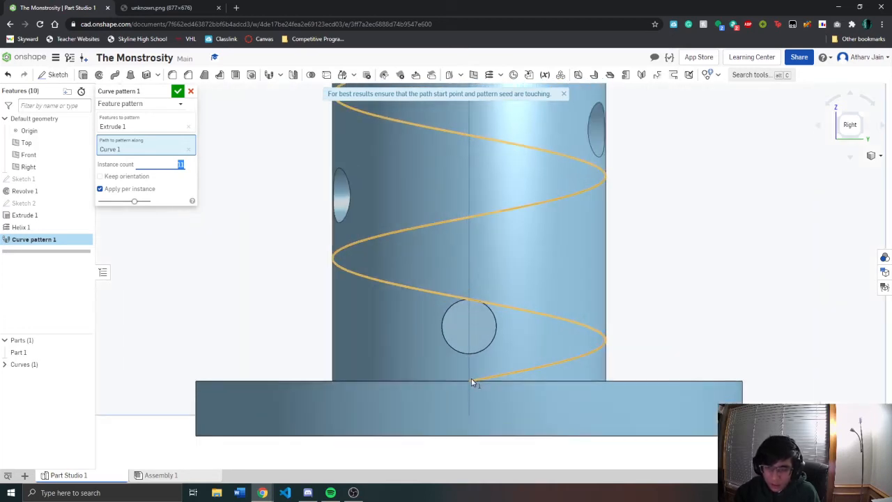
scroll(470, 326, "down", 5)
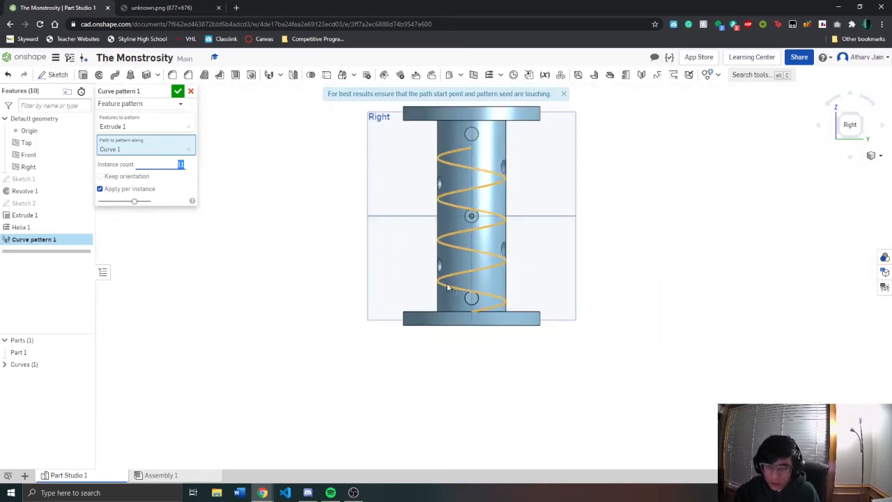
scroll(485, 319, "up", 4)
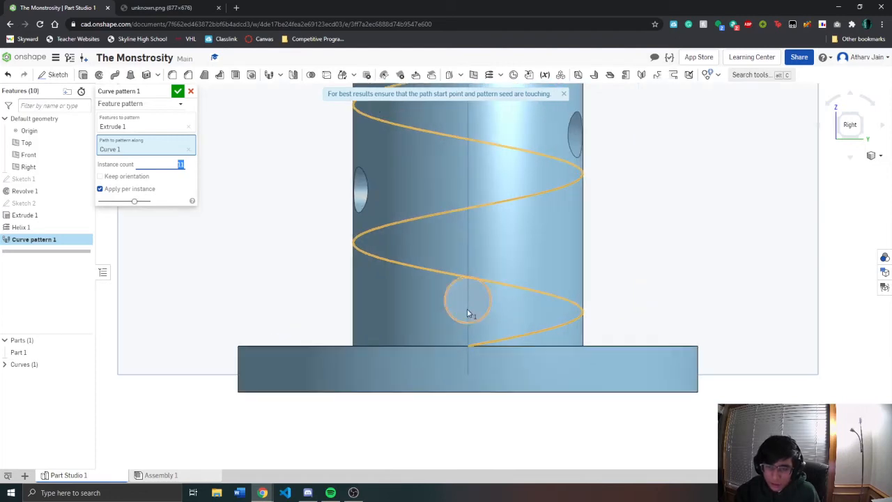
scroll(470, 338, "down", 2)
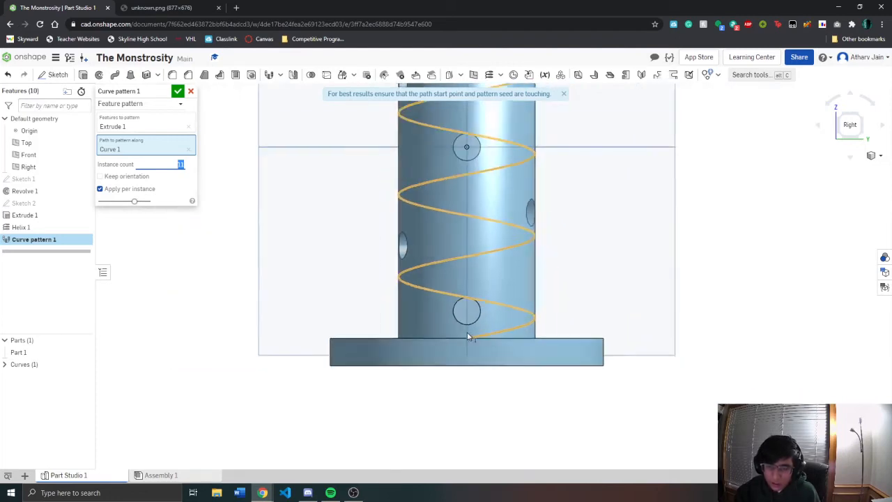
right_click_drag(467, 331, 468, 345)
scroll(466, 344, "up", 3)
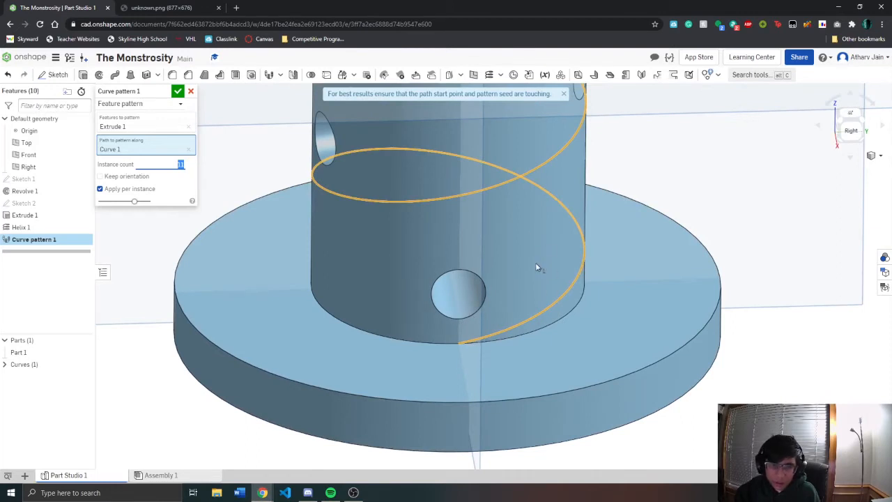
left_click(851, 130)
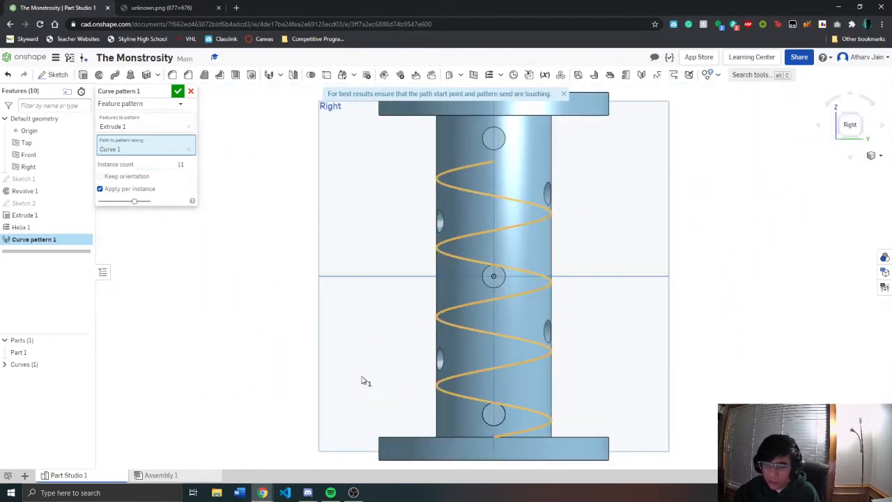
Compare the previewed holes with the reference drawing and finish the curve pattern with 11 instances
left_click(564, 94)
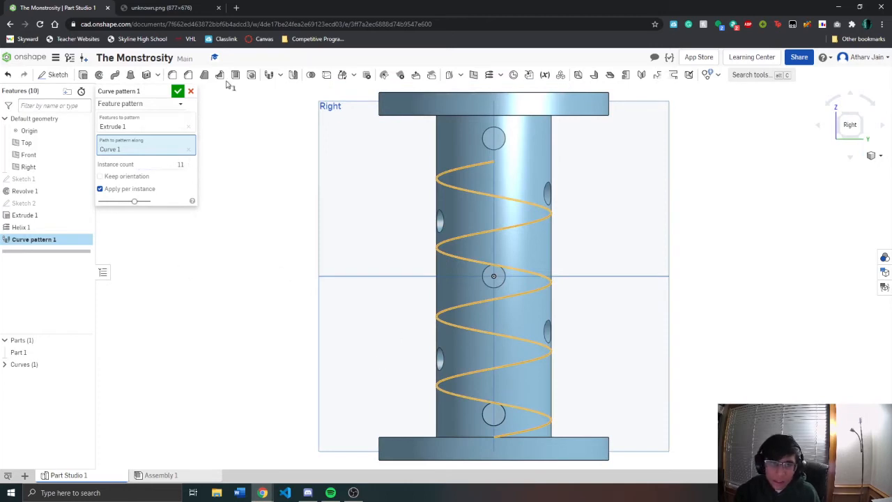
left_click(172, 11)
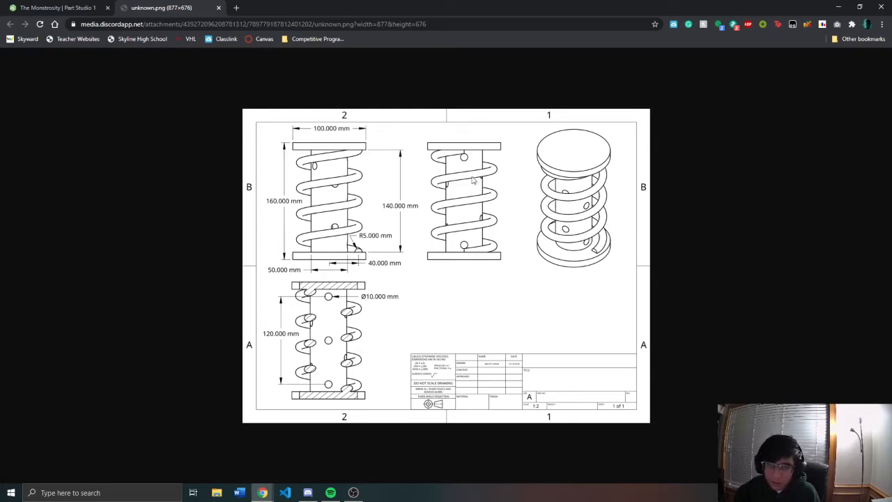
left_click(85, 7)
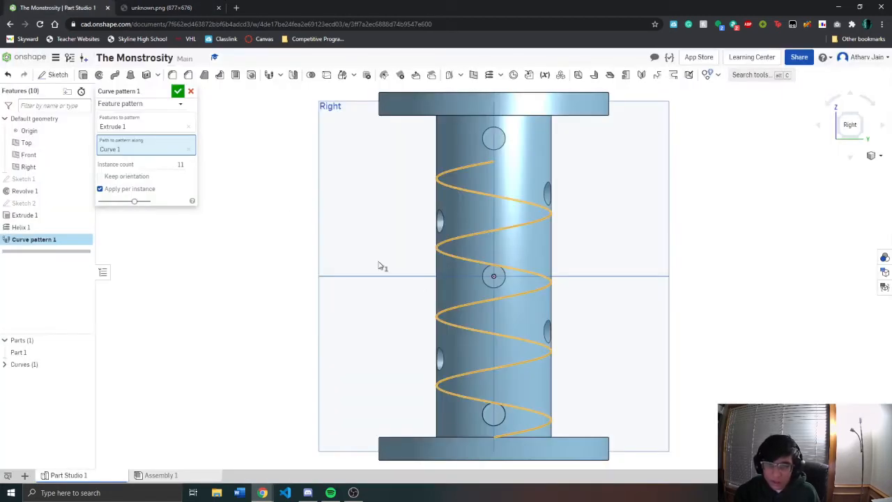
left_click(133, 8)
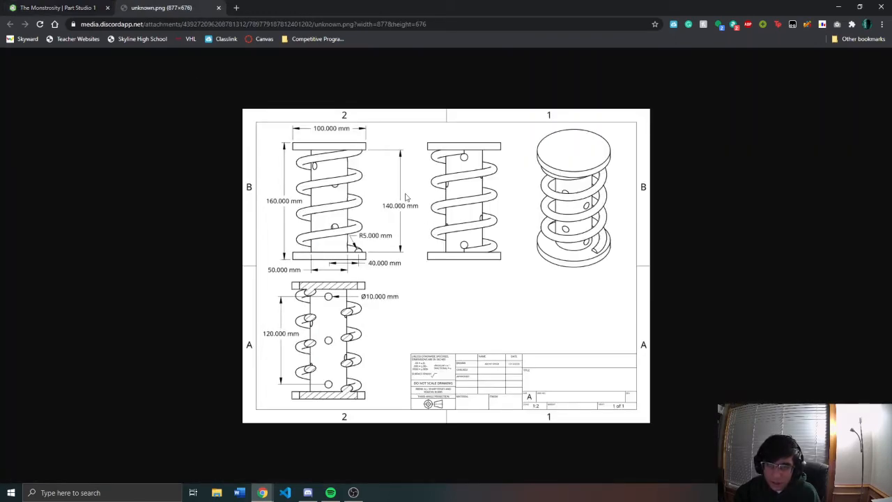
key("ctrl+shift+Tab")
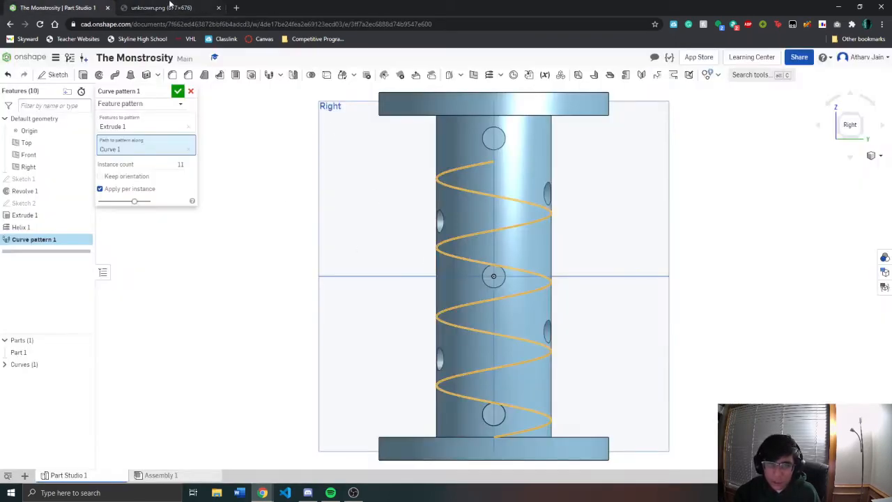
left_click(169, 6)
key("ctrl+shift+Tab")
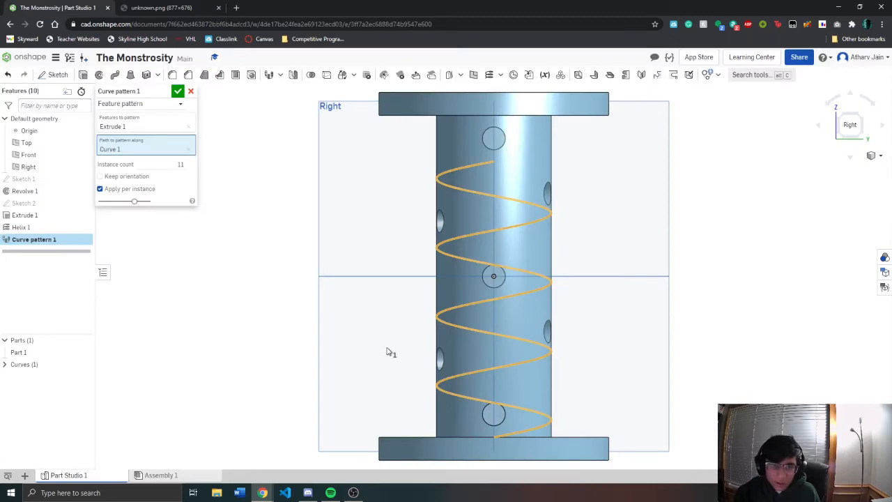
left_click(173, 169)
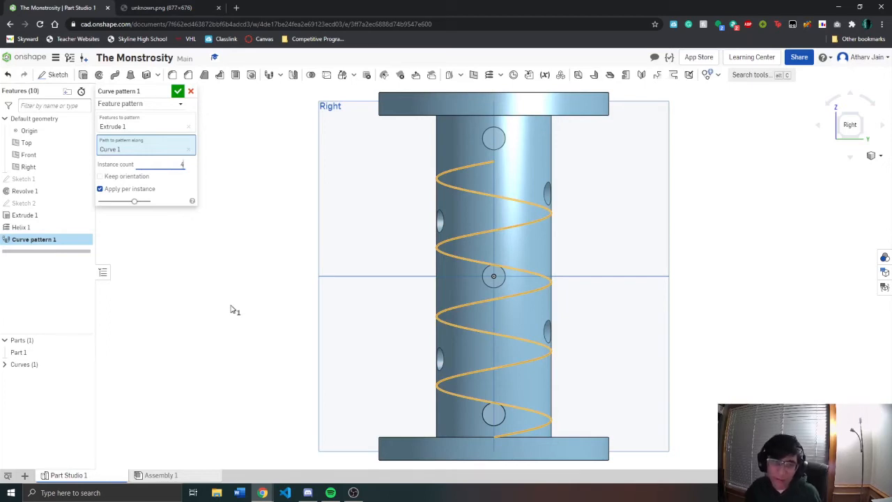
key("Return")
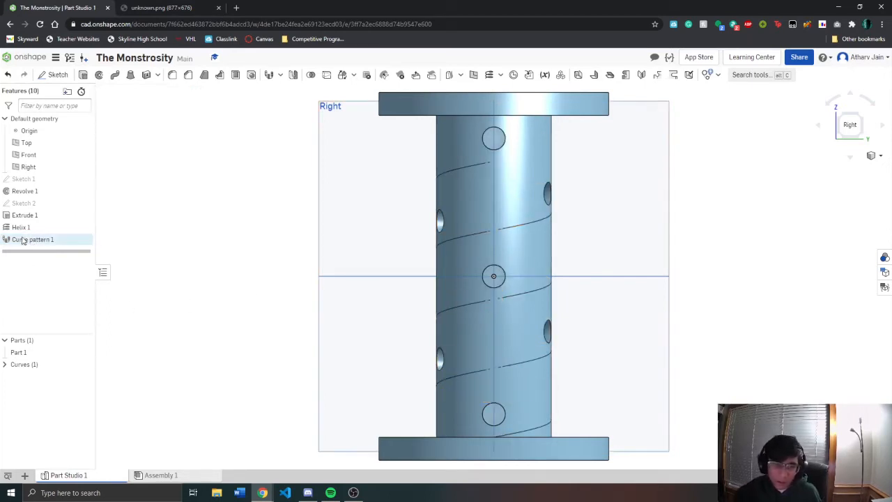
Check the hole curve pattern's definition and the resulting hole layout against the reference drawing
key("ctrl+Tab")
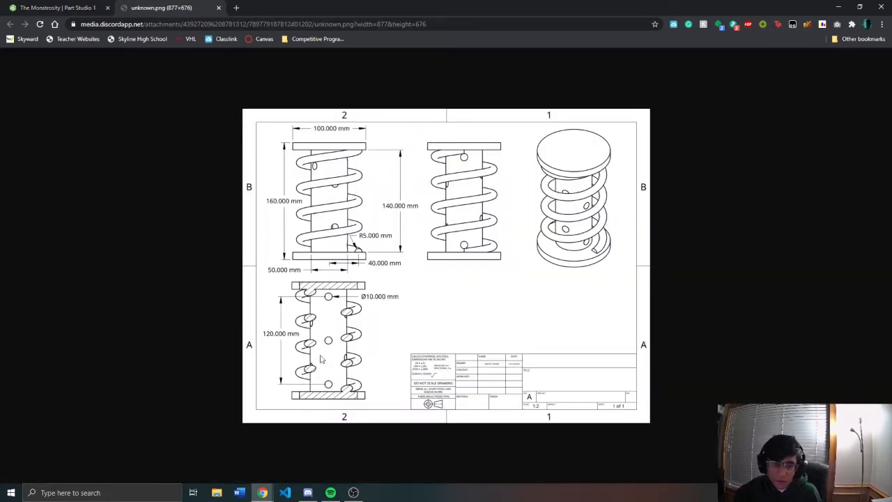
left_click(76, 7)
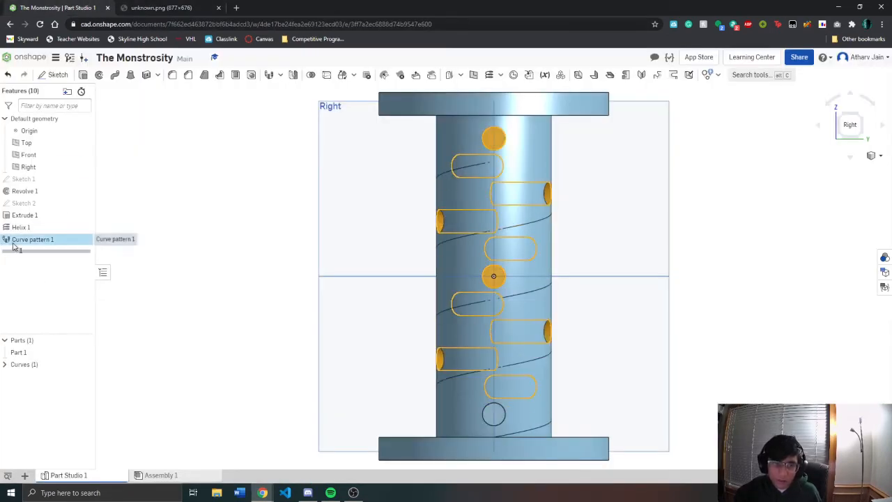
double_click(34, 239)
right_click_drag(380, 315, 324, 362)
left_click(178, 90)
left_click(161, 7)
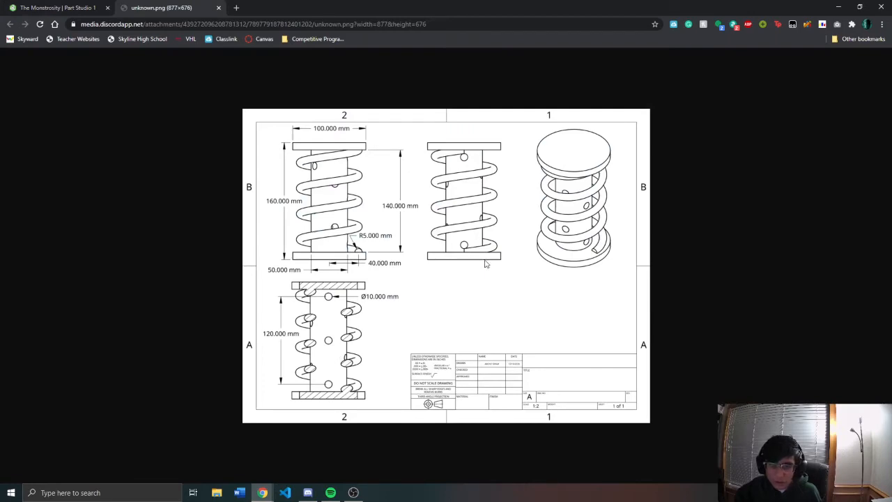
left_click(66, 8)
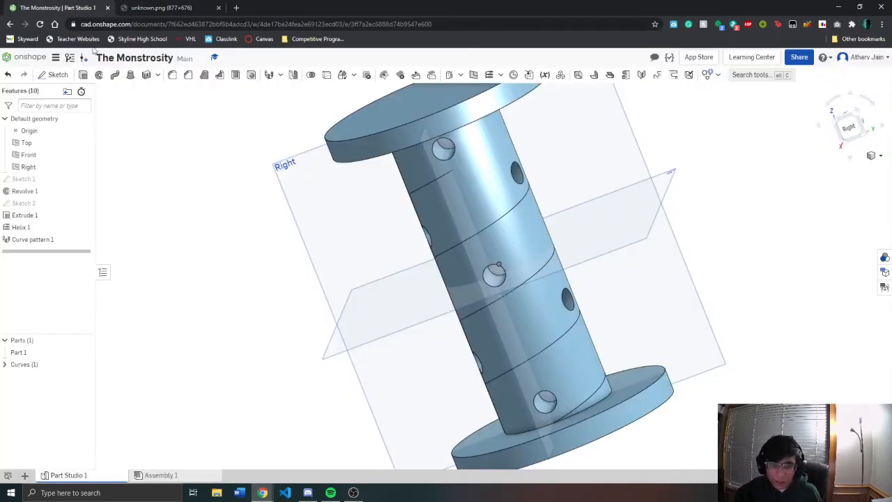
Examine the patterned holes around the column from several angles and in the Front view
right_click_drag(303, 271, 380, 267)
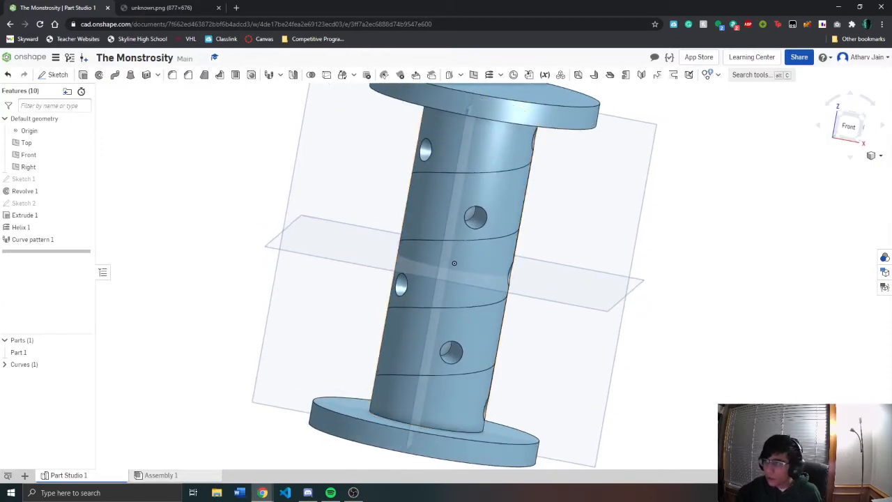
right_click_drag(721, 235, 446, 223)
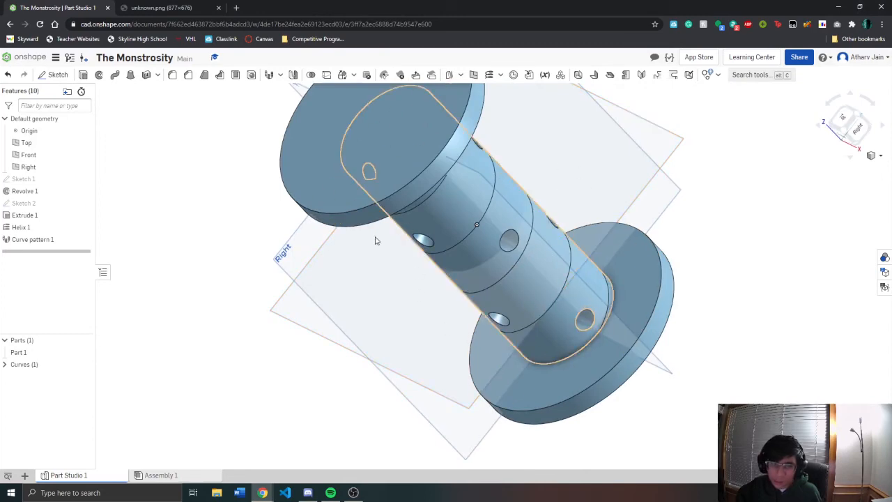
right_click_drag(114, 247, 156, 205)
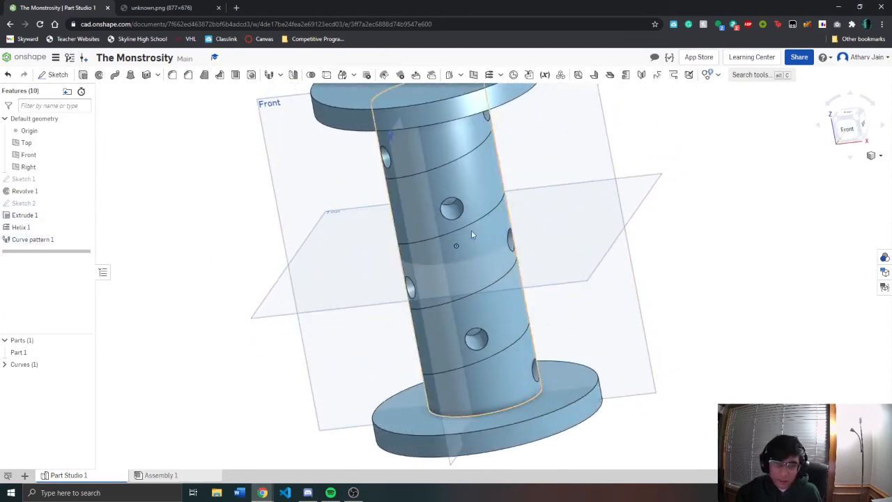
right_click_drag(471, 232, 701, 196)
left_click(851, 131)
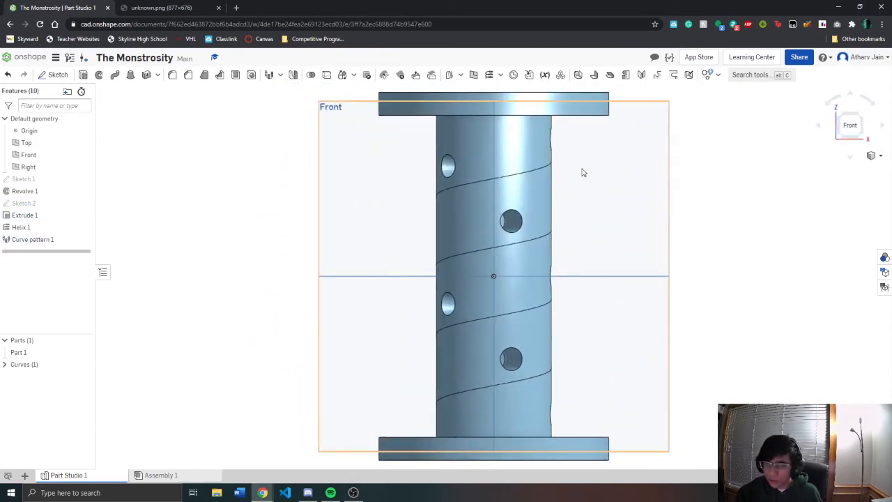
scroll(158, 135, "down", 3)
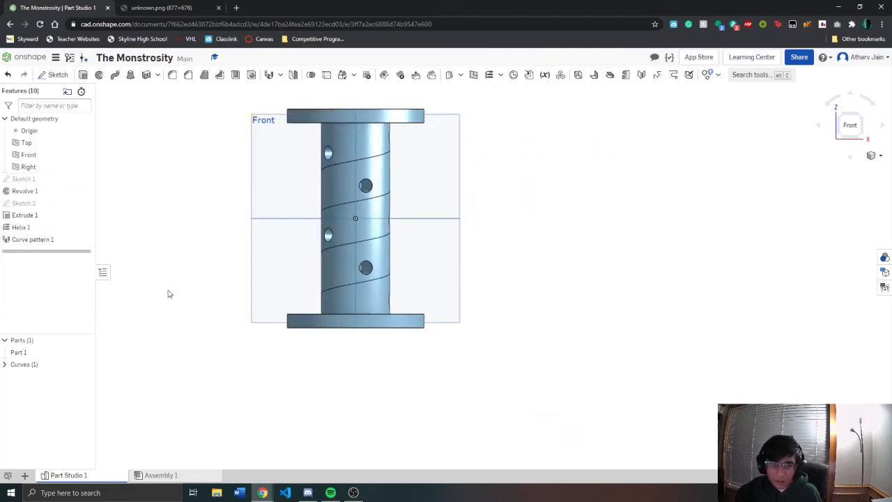
Edit the column's profile sketch and add a 10 mm diameter circle beside the column near the lower flange, consulting the reference drawing
double_click(24, 178)
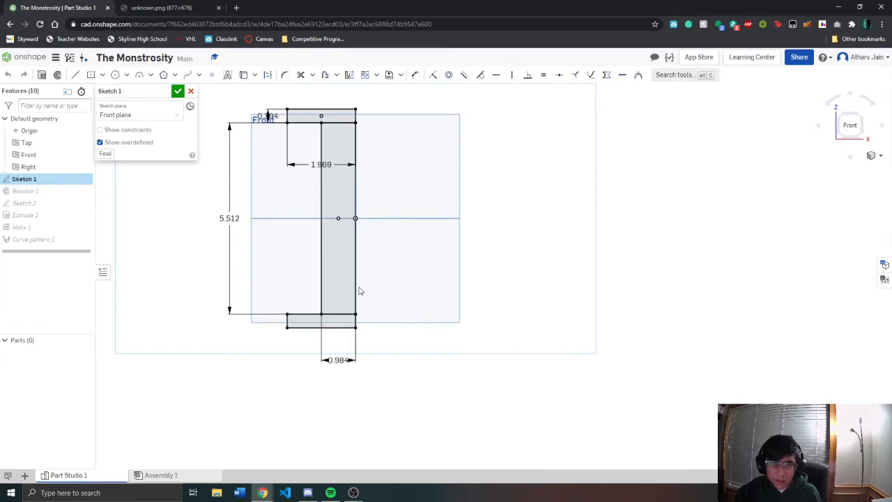
key("ctrl+Tab")
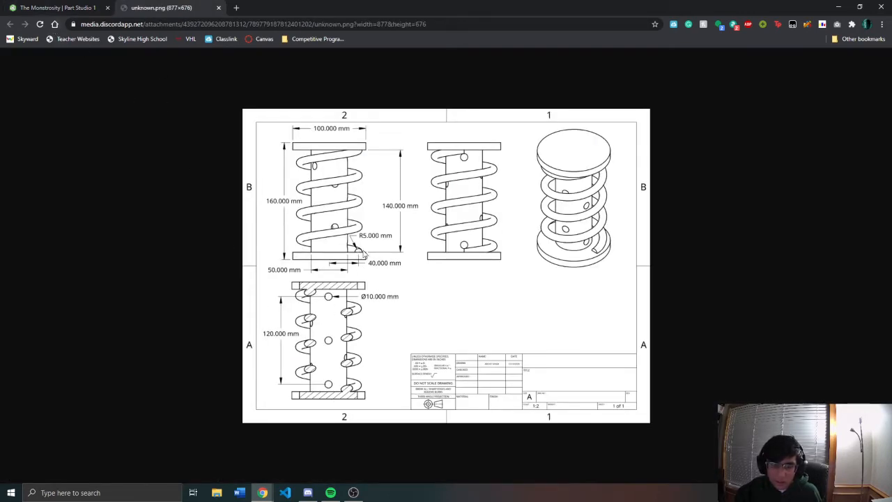
key("ctrl+Tab")
scroll(369, 327, "up", 5)
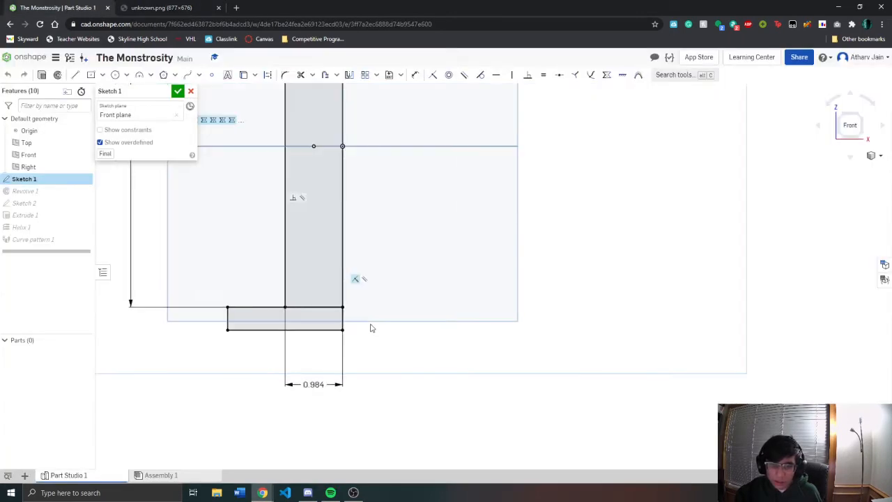
key("c")
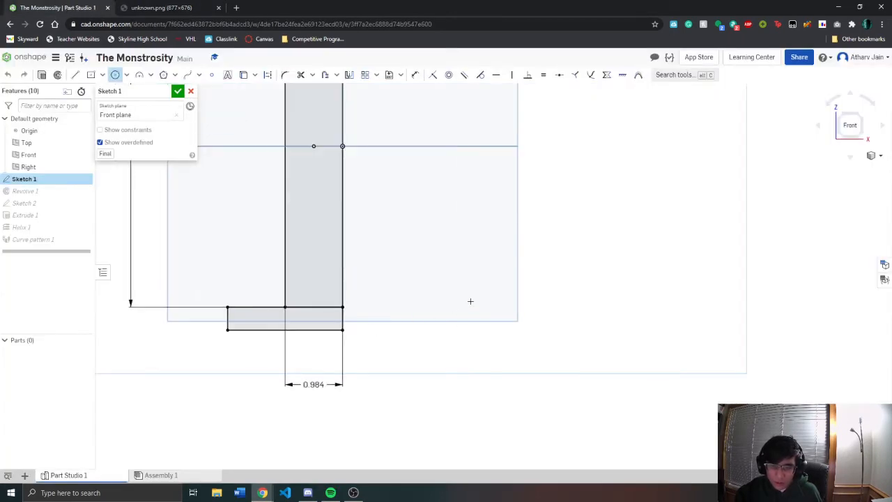
left_click(471, 301)
key("ctrl+Tab")
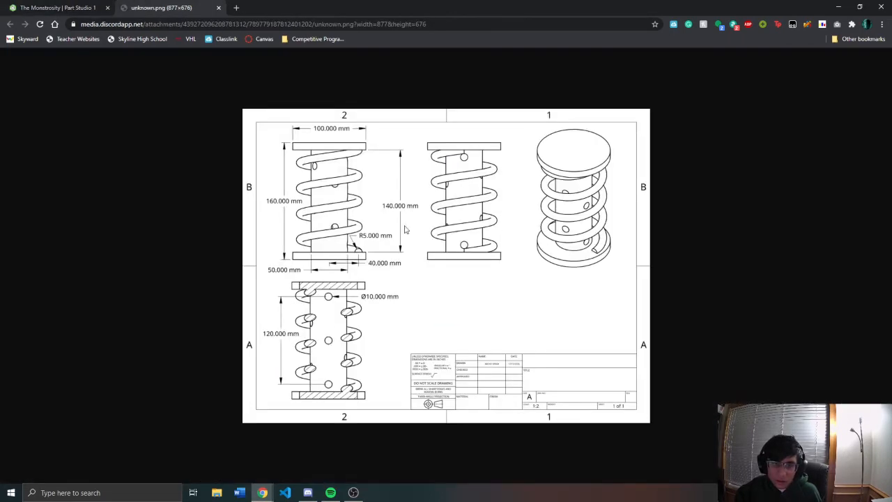
left_click(97, 8)
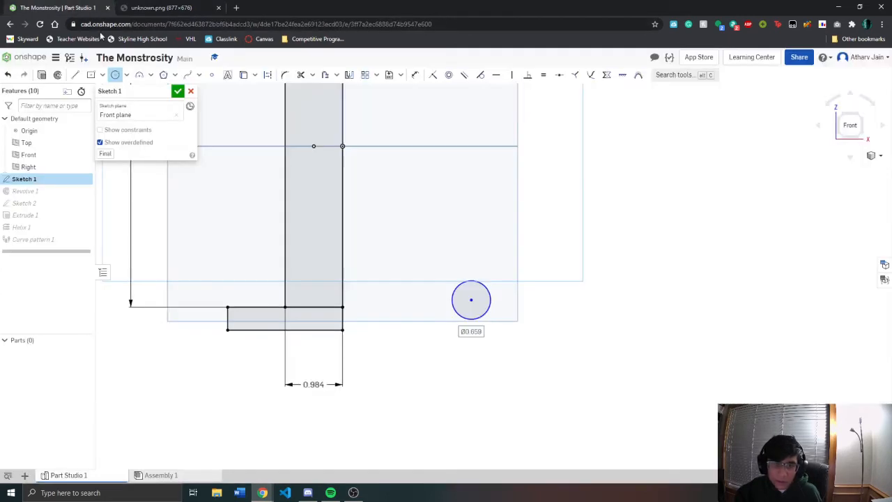
type("10 mm")
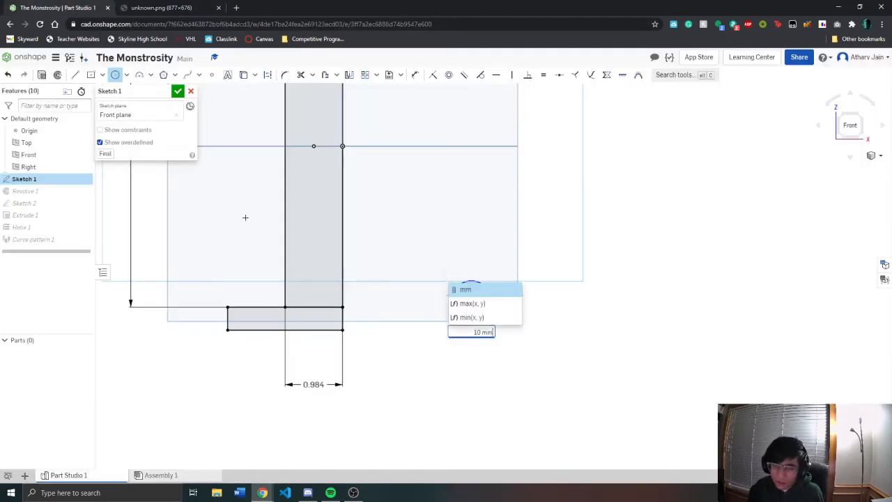
key("Return")
key("ctrl+Tab")
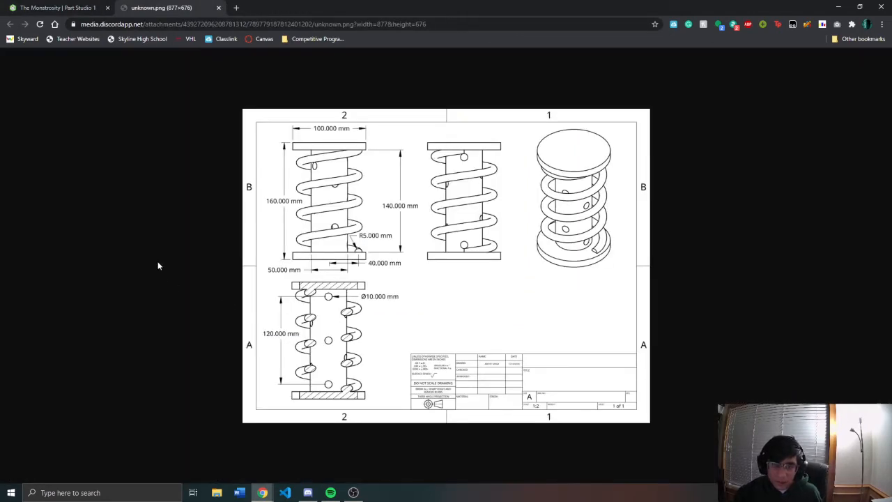
Constrain the circle's centre horizontally level with the column axis point at the lower flange's upper edge, consulting the reference drawing
left_click(75, 9)
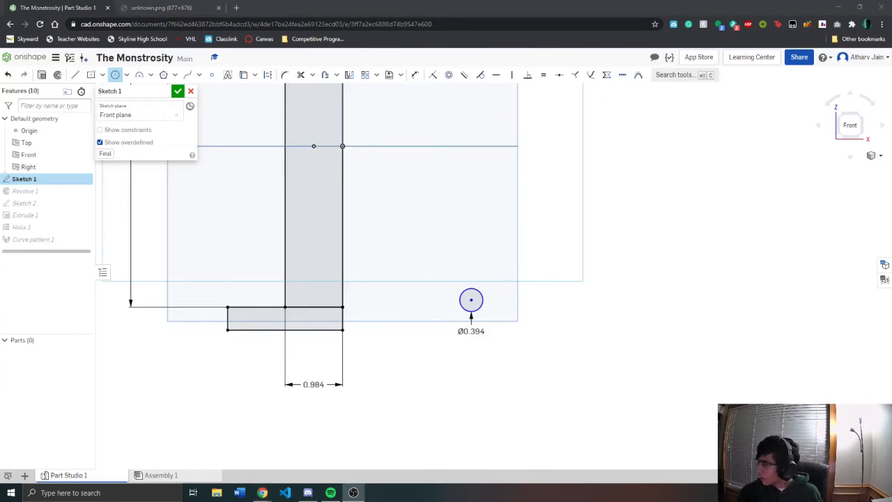
key("alt+Tab")
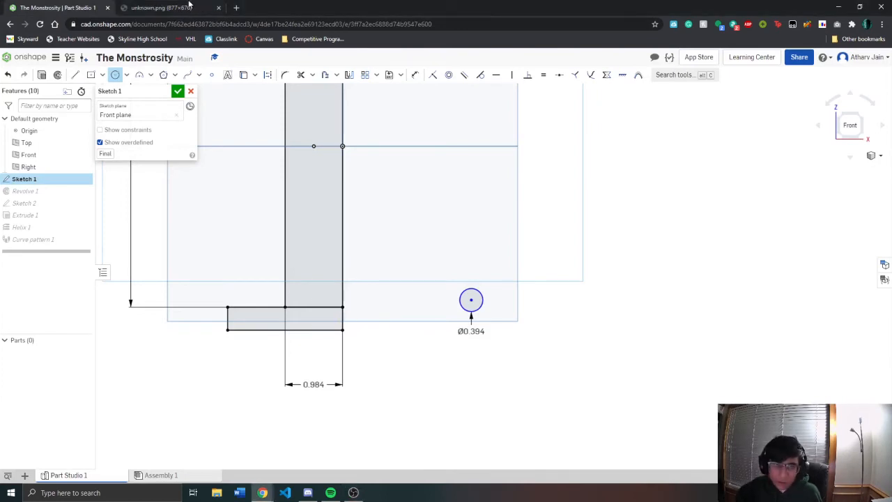
left_click(161, 8)
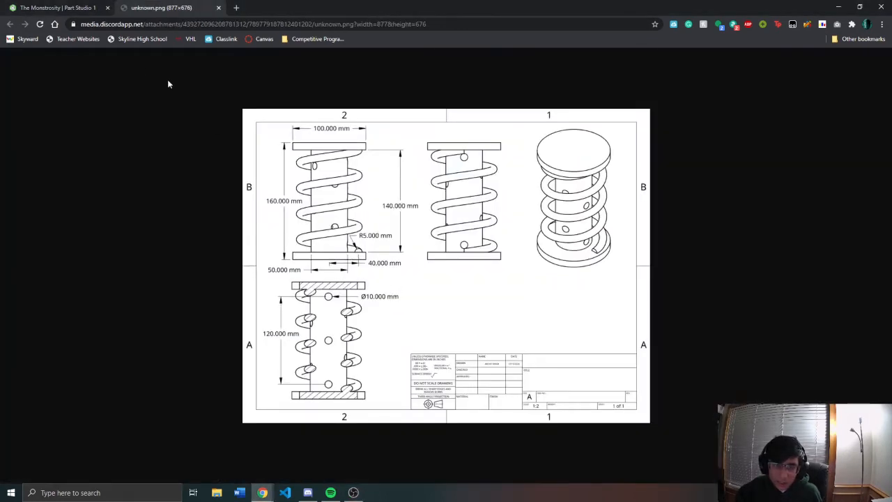
left_click(97, 6)
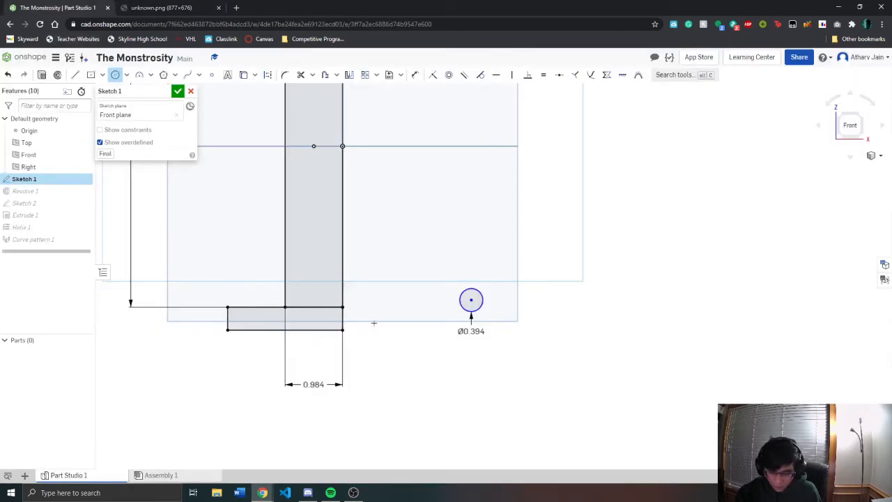
key("h")
key("Escape")
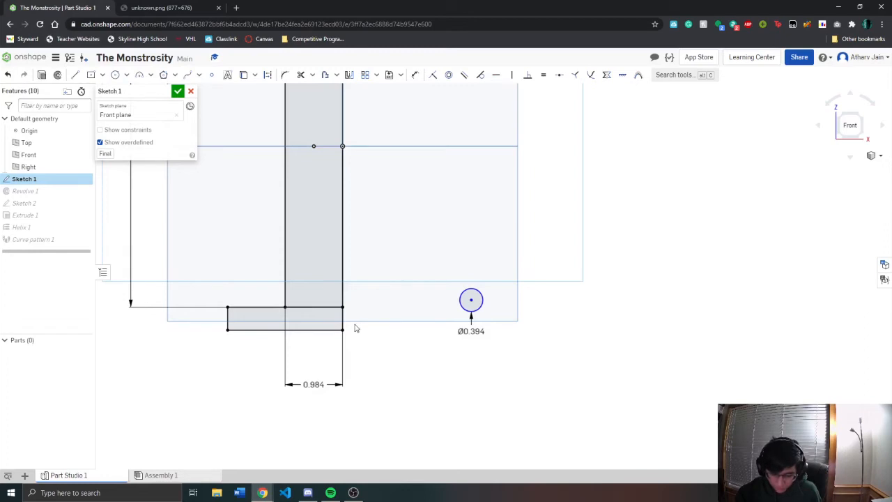
key("h")
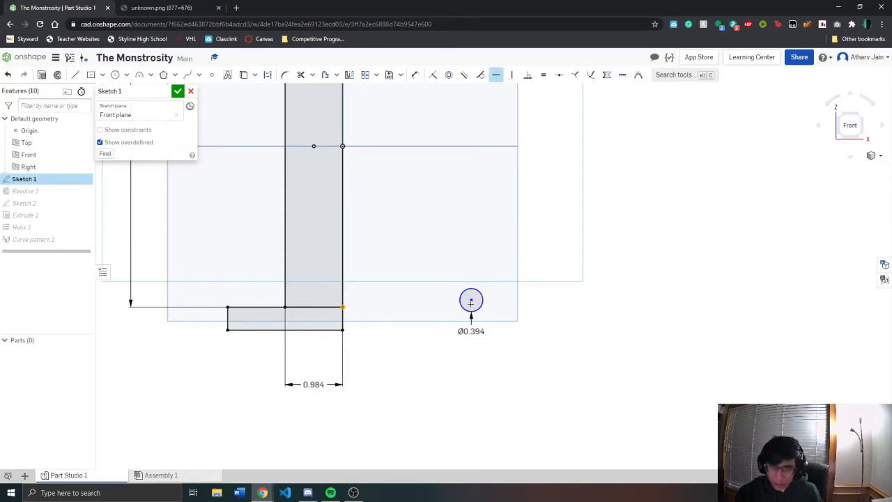
Dimension the circle's centre 40 mm from the column's axis, as given in the reference drawing
left_click(188, 7)
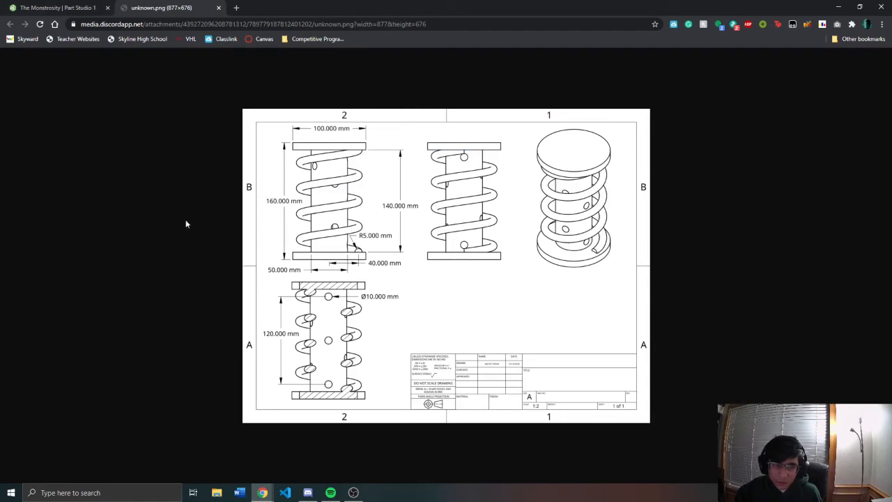
left_click(52, 8)
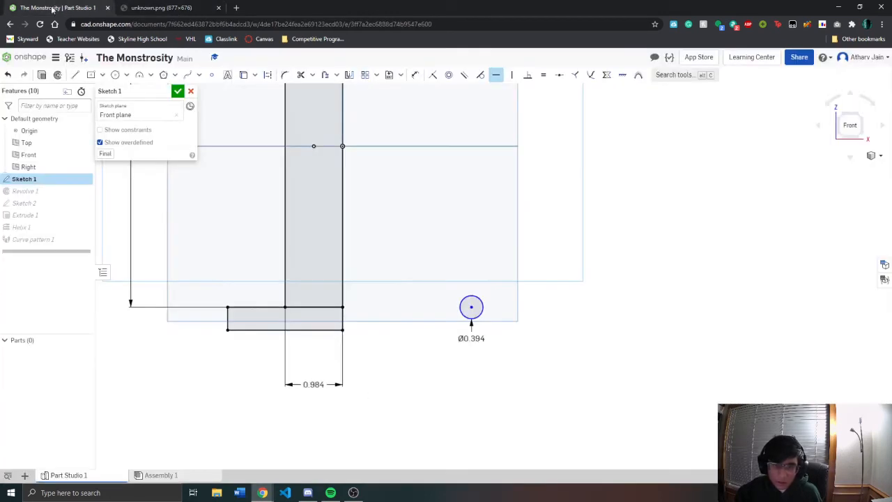
key("d")
left_click(343, 307)
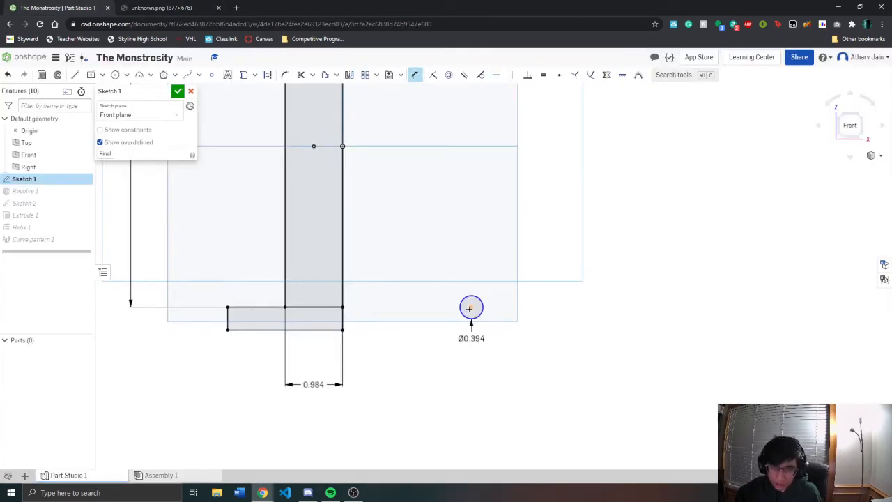
left_click(471, 307)
left_click(438, 356)
key("BackSpace")
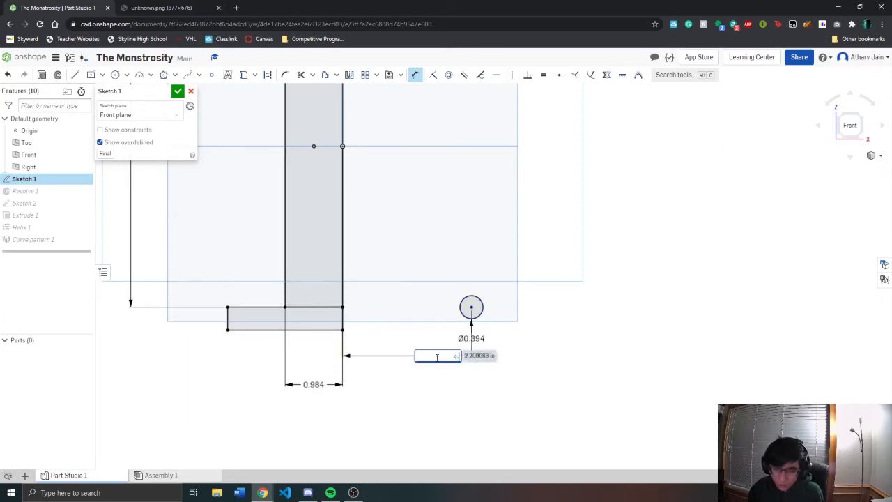
type("40 mm")
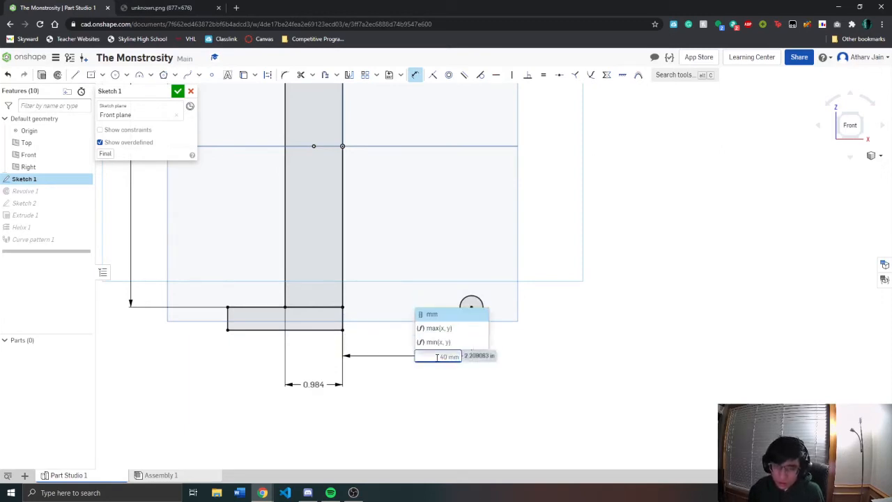
key("Return")
scroll(436, 296, "down", 3)
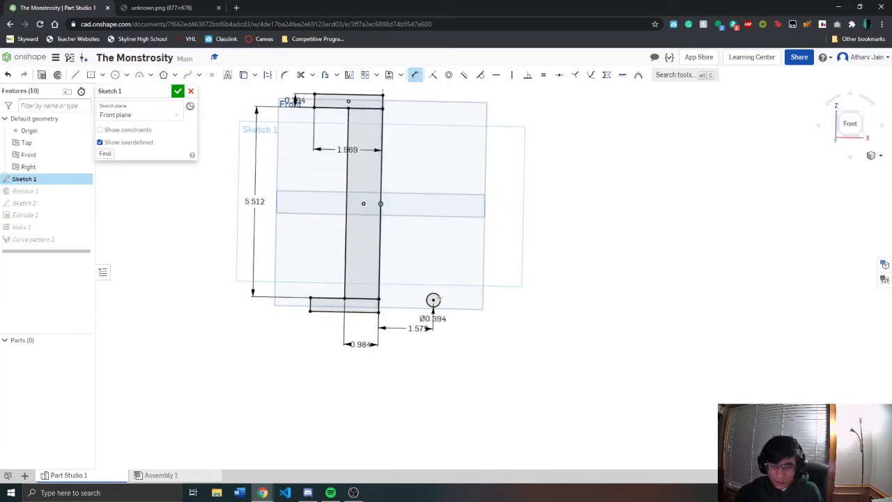
mouse_move(440, 298)
right_mouse_down()
mouse_move(443, 304)
mouse_move(438, 298)
right_mouse_up()
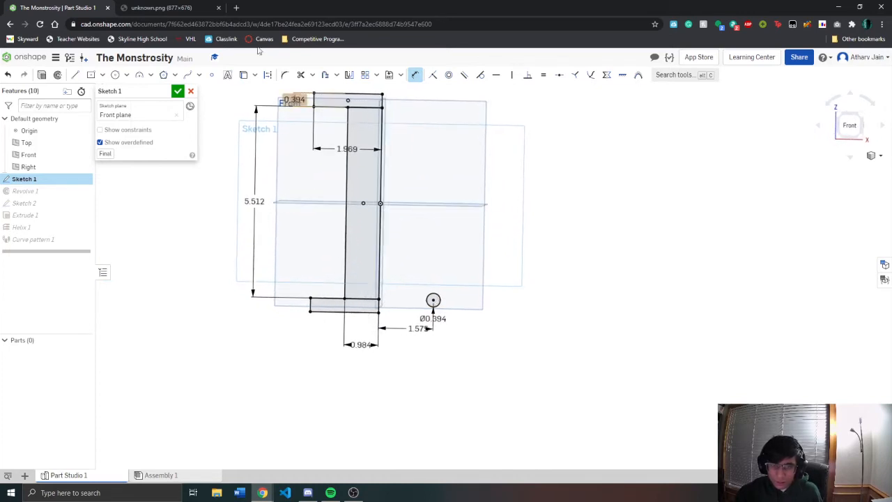
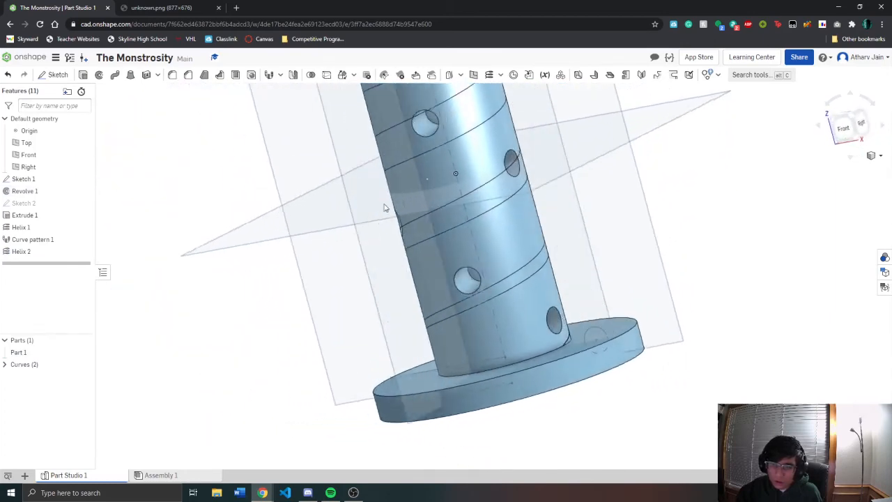
Examine the second helix's start at the column base and its position relative to the circle, from several angles and in the Front view
scroll(567, 384, "up", 3)
scroll(568, 384, "up", 3)
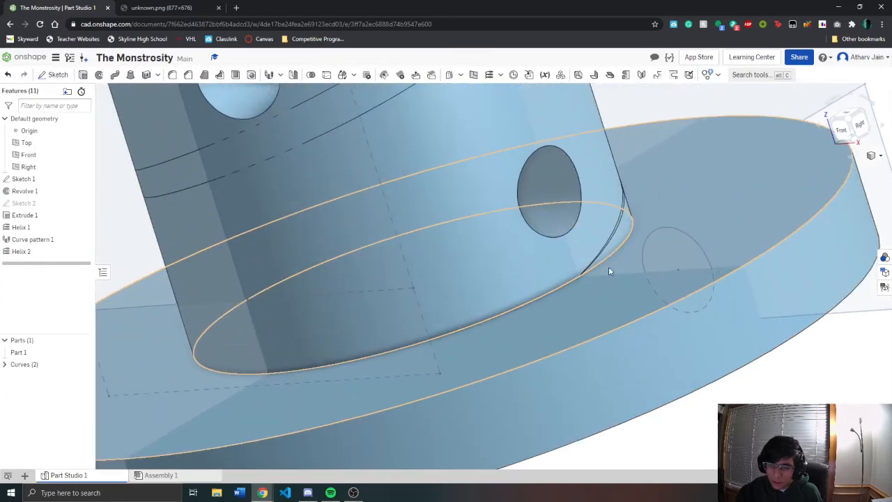
scroll(552, 285, "up", 1)
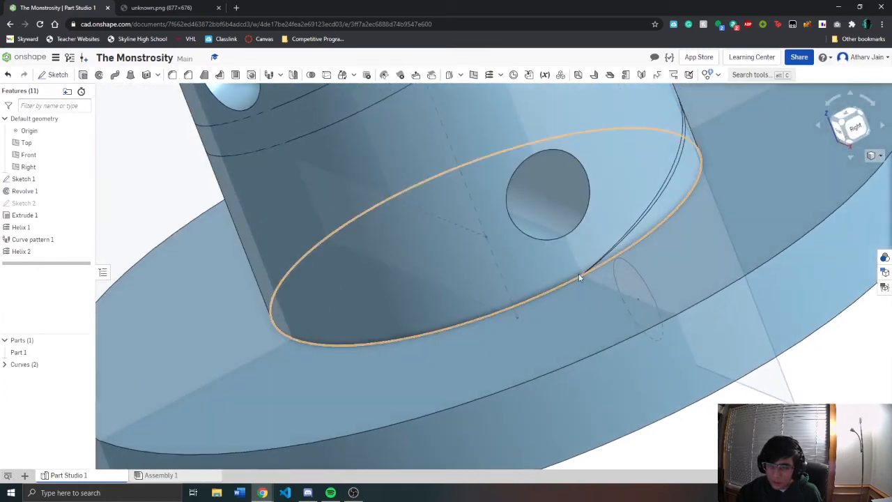
scroll(584, 275, "down", 5)
right_click_drag(607, 270, 662, 254)
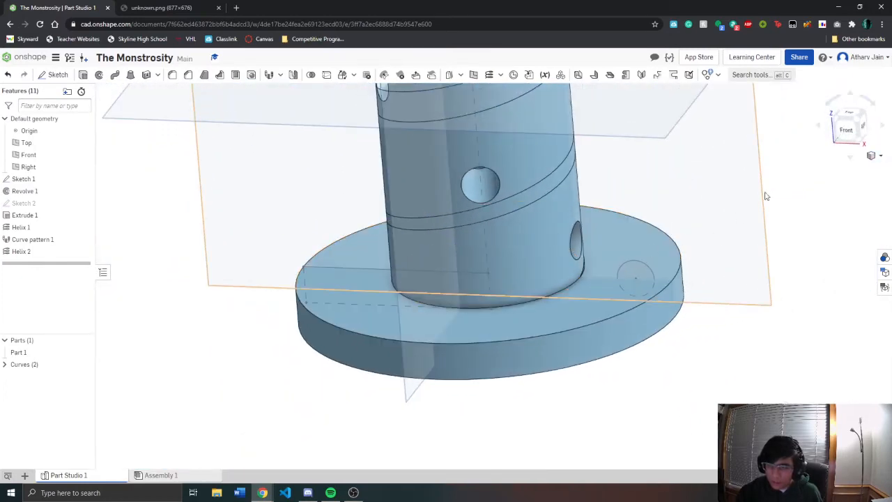
left_click(846, 130)
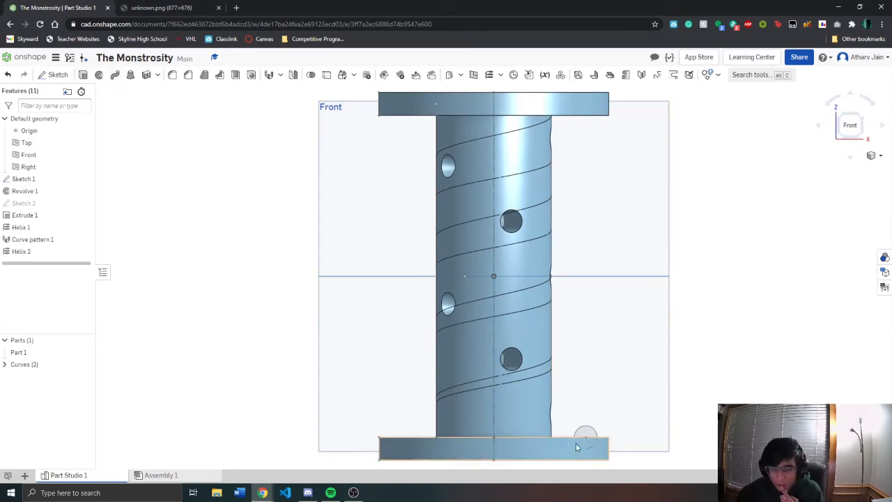
scroll(571, 418, "down", 2)
scroll(579, 430, "up", 5)
right_click_drag(579, 430, 471, 240)
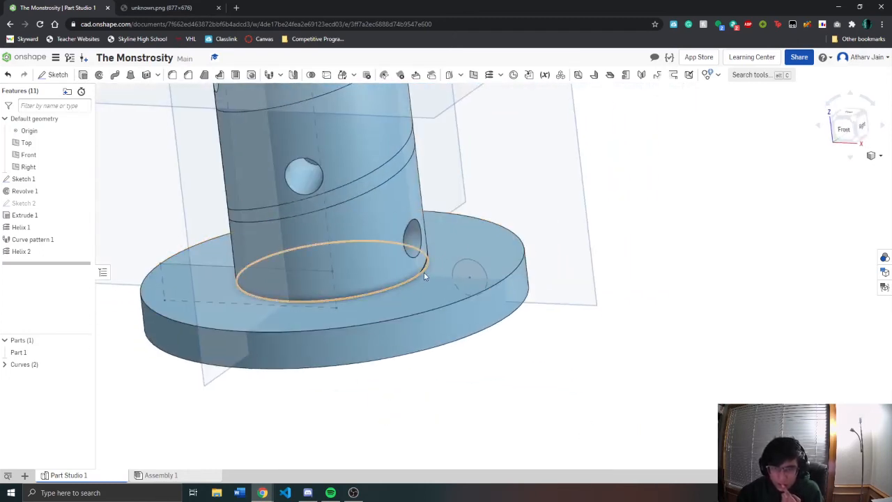
scroll(423, 270, "up", 3)
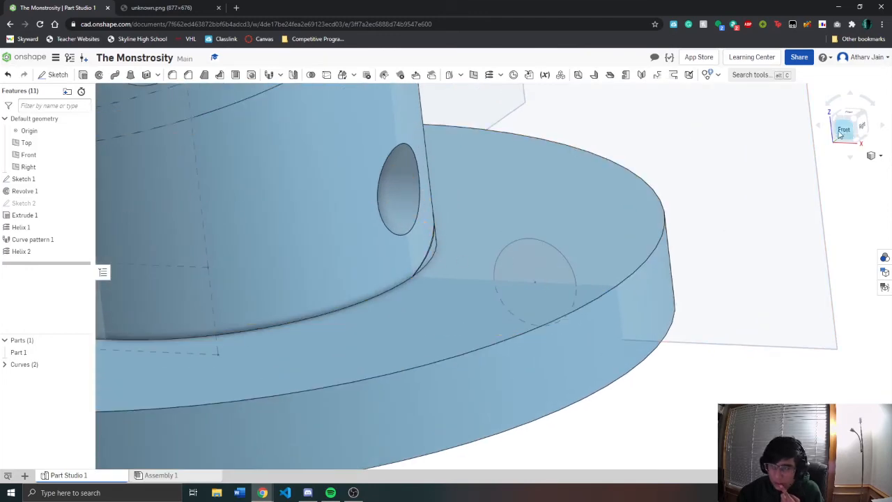
left_click(843, 130)
right_click_drag(538, 442, 542, 443)
scroll(540, 436, "up", 3)
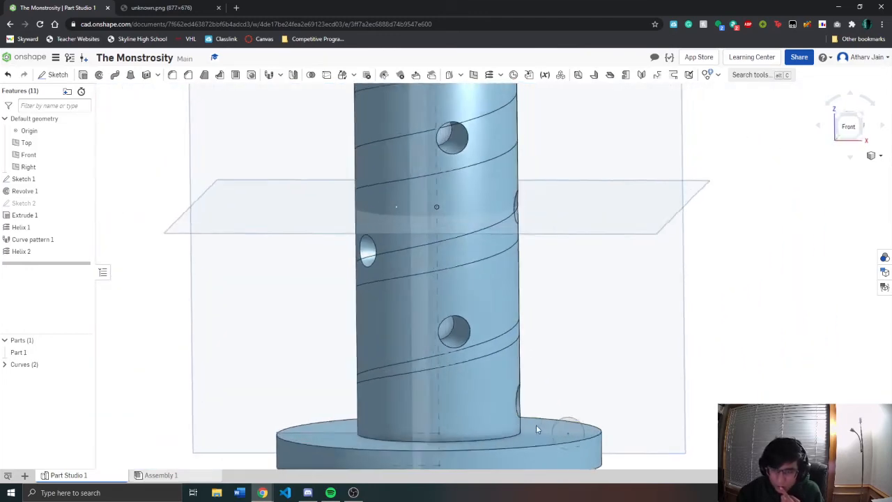
scroll(533, 422, "down", 2)
left_click(846, 127)
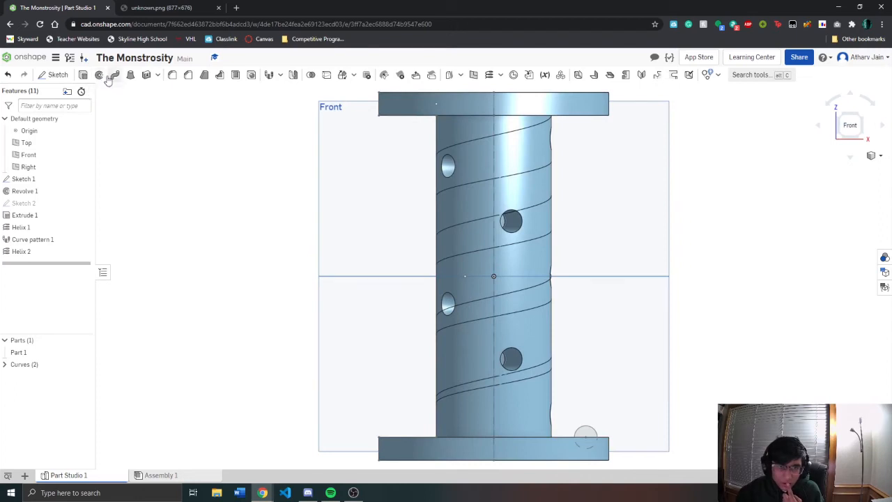
Sweep the 10 mm circle along the four-turn helix (Curve 2) around the column, adding it to Part 1
left_click(114, 75)
scroll(219, 193, "down", 3)
scroll(294, 310, "up", 5)
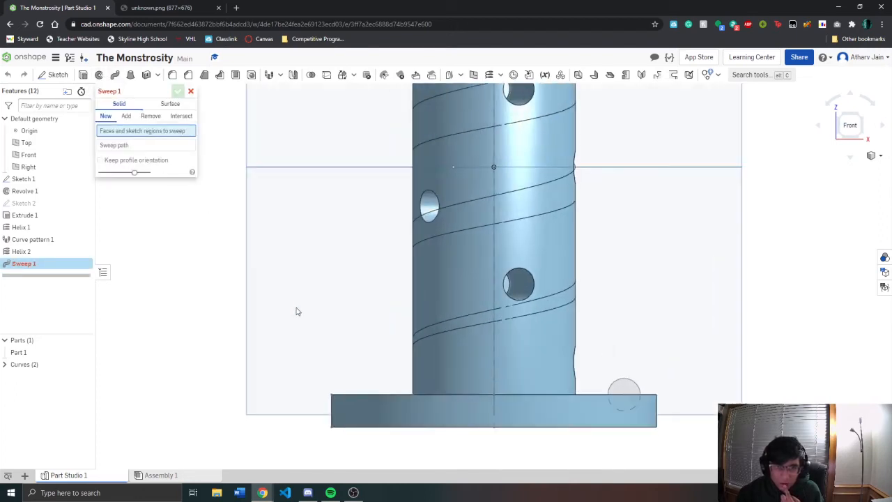
right_click_drag(295, 311, 536, 341)
scroll(575, 371, "up", 3)
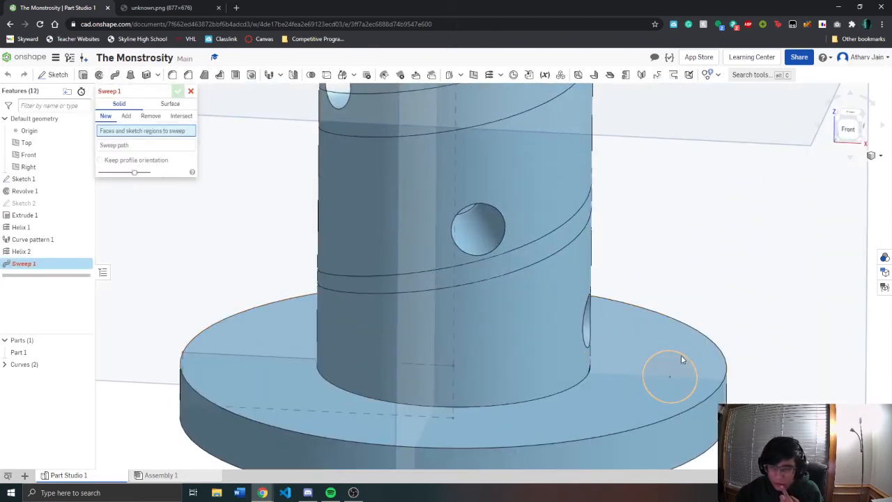
left_click(681, 353)
scroll(567, 289, "down", 5)
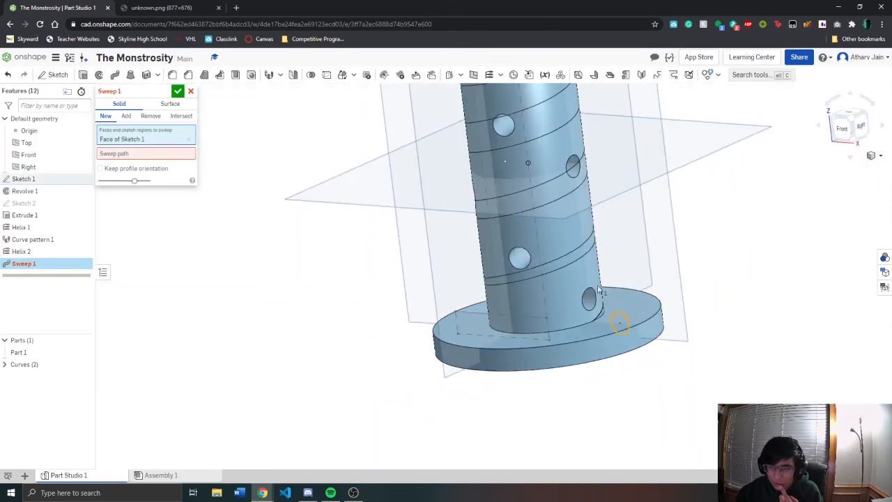
left_click(108, 153)
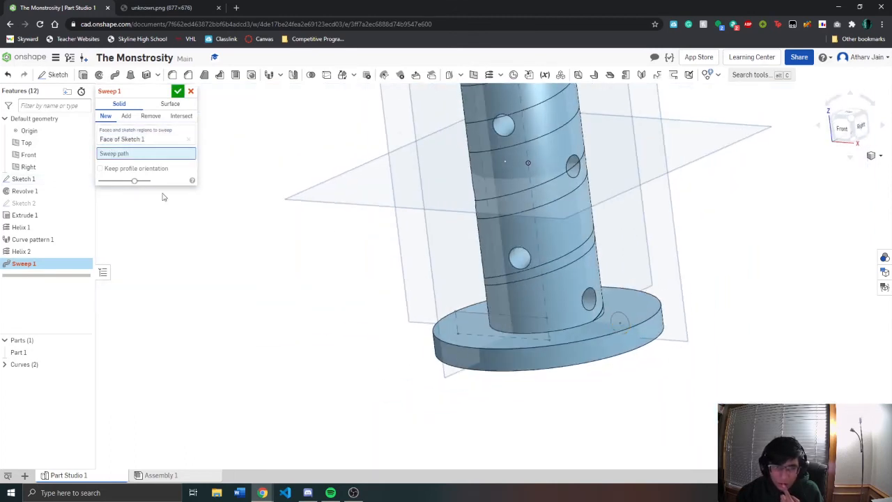
left_click(594, 316)
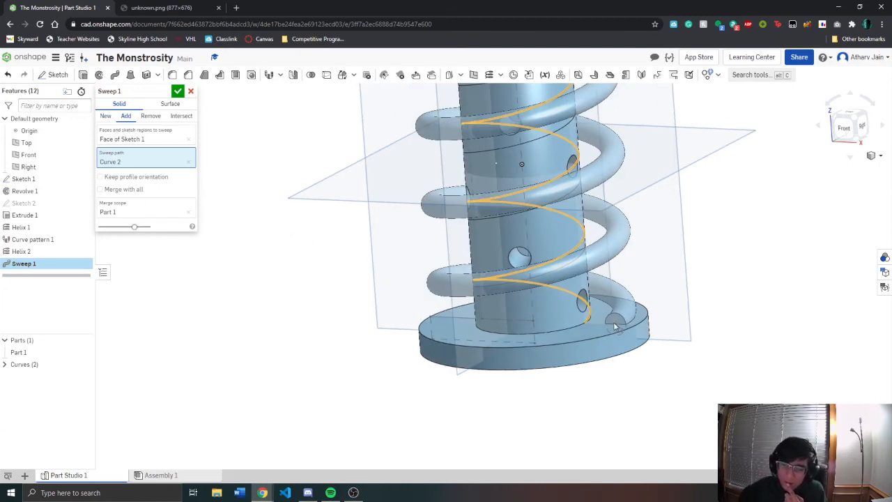
Check the coil preview in the Front view and from several angles, and accept the sweep
right_click_drag(615, 326, 718, 217)
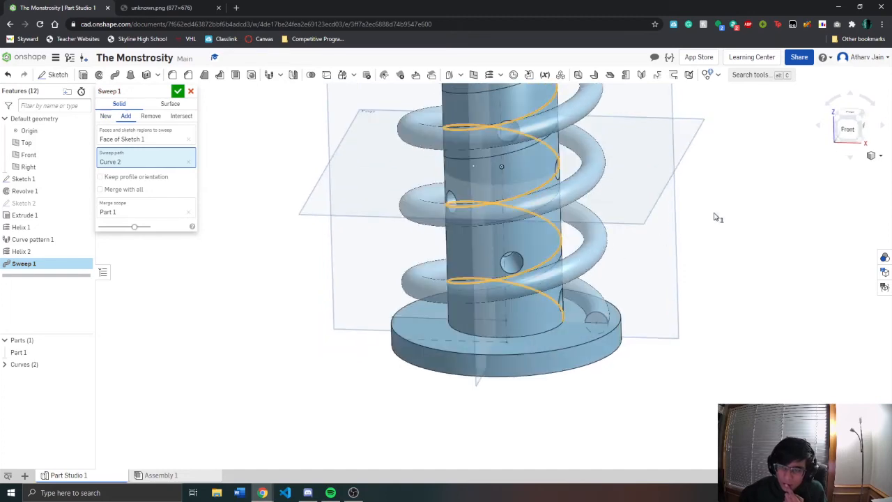
left_click(848, 131)
mouse_move(582, 166)
right_mouse_down()
mouse_move(581, 184)
mouse_move(576, 161)
right_mouse_up()
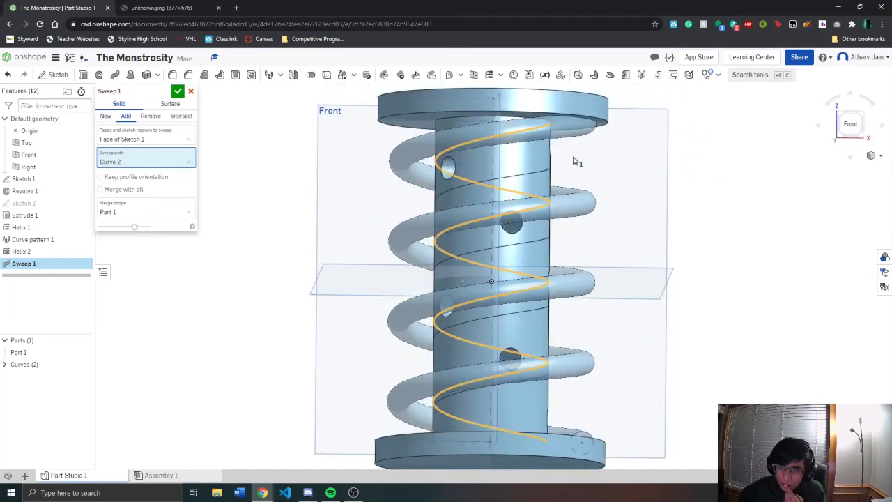
left_click(848, 127)
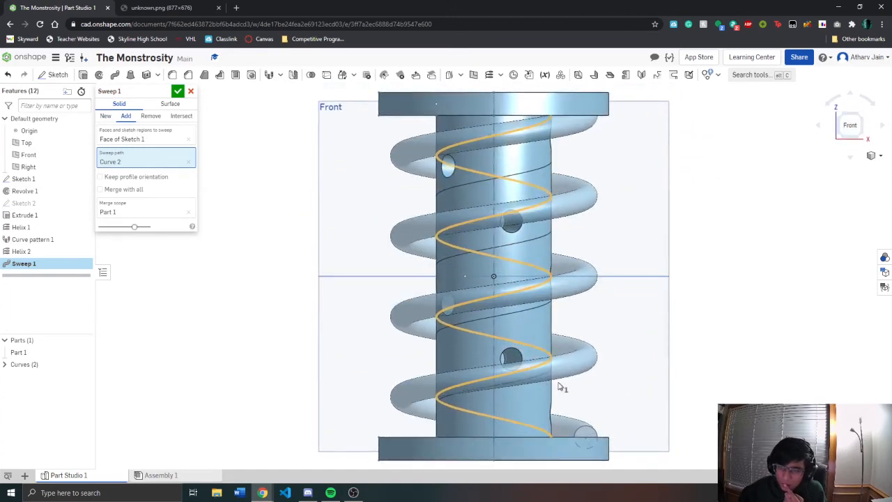
right_click_drag(546, 270, 566, 342)
right_click_drag(571, 231, 558, 175)
scroll(558, 151, "down", 5)
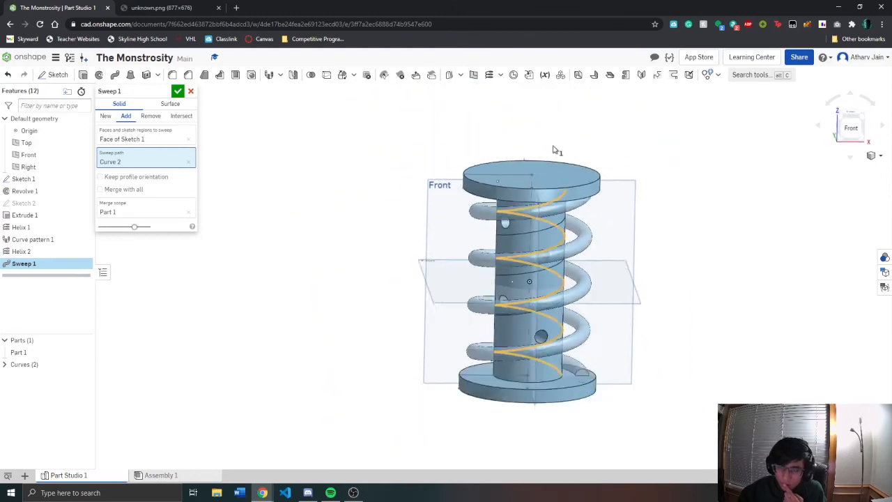
right_click_drag(589, 253, 585, 228)
scroll(586, 230, "up", 3)
right_click_drag(578, 269, 576, 285)
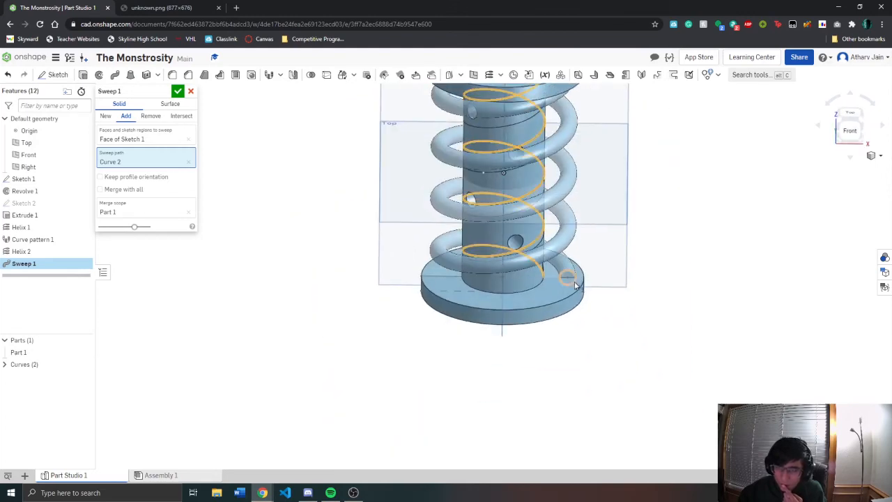
left_click(176, 94)
Check the coil sweep's profile, path and merge scope, and the second helix's turn settings
right_click_drag(577, 235, 573, 218)
double_click(23, 265)
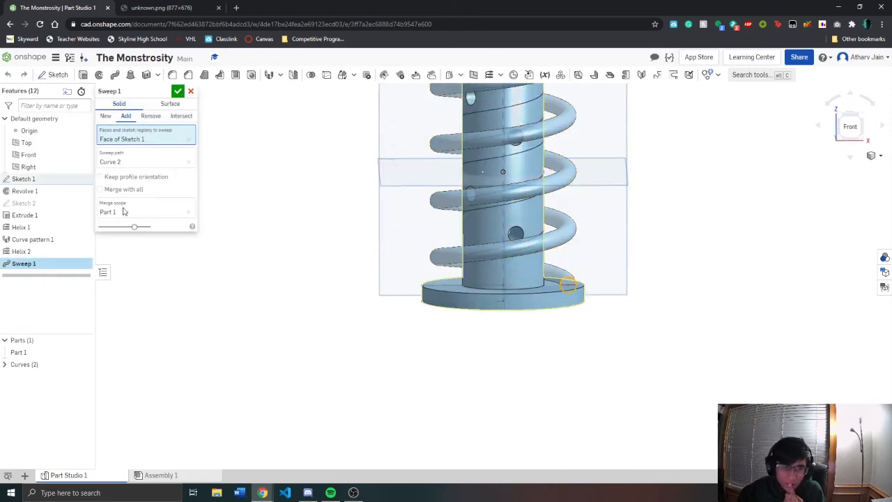
left_click(178, 92)
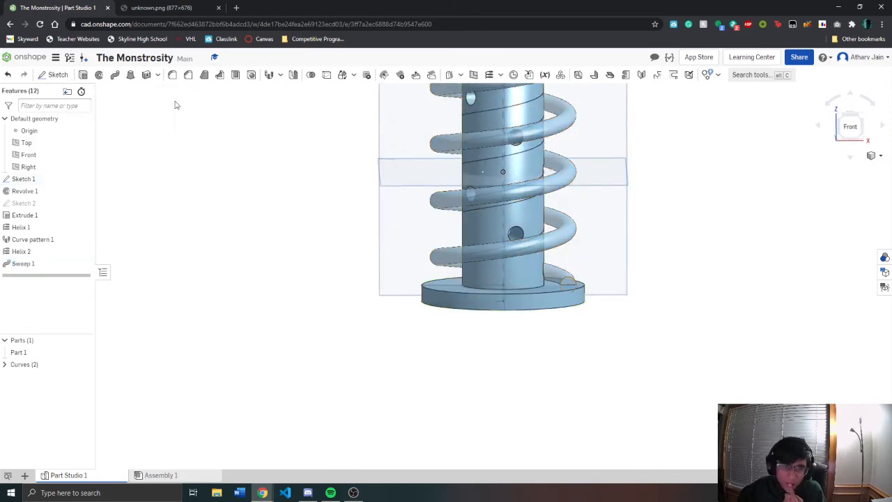
double_click(36, 253)
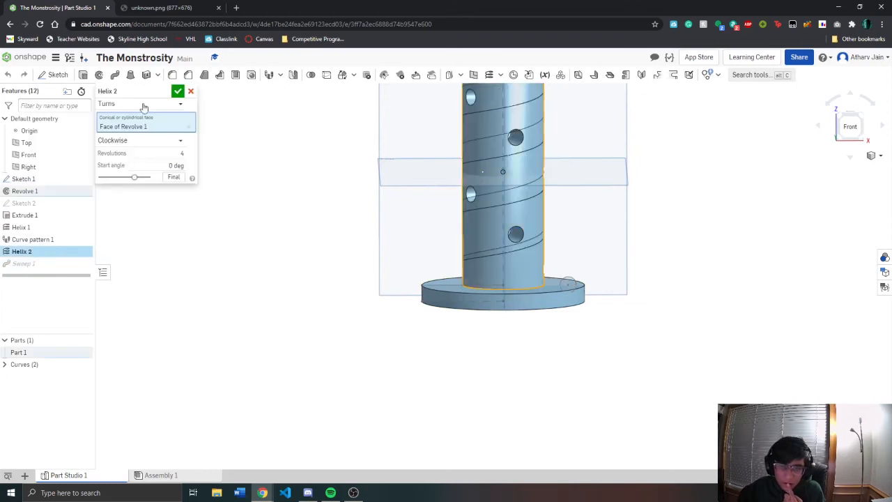
left_click(178, 91)
Examine the finished coil from several angles and compare the model's Right view with the side view in the reference drawing
right_click_drag(378, 241, 389, 267)
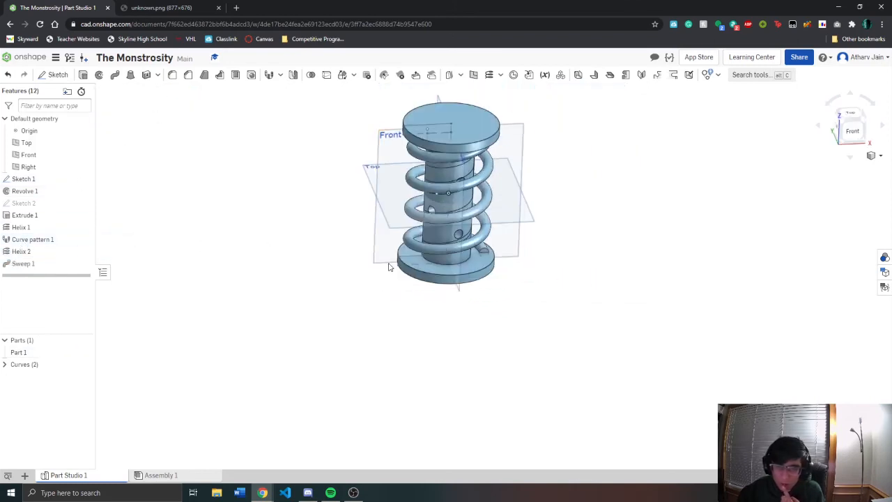
scroll(404, 239, "up", 4)
right_click_drag(408, 237, 402, 216)
scroll(401, 212, "down", 6)
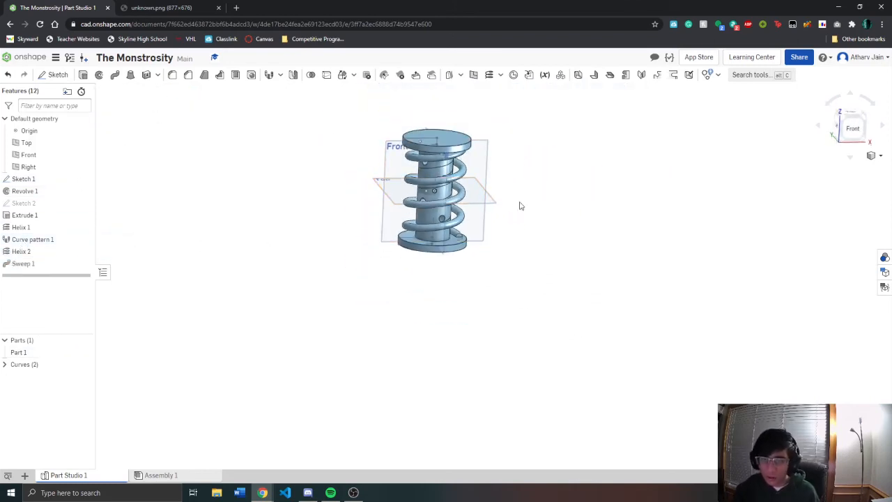
right_click_drag(519, 205, 575, 180)
left_click(161, 8)
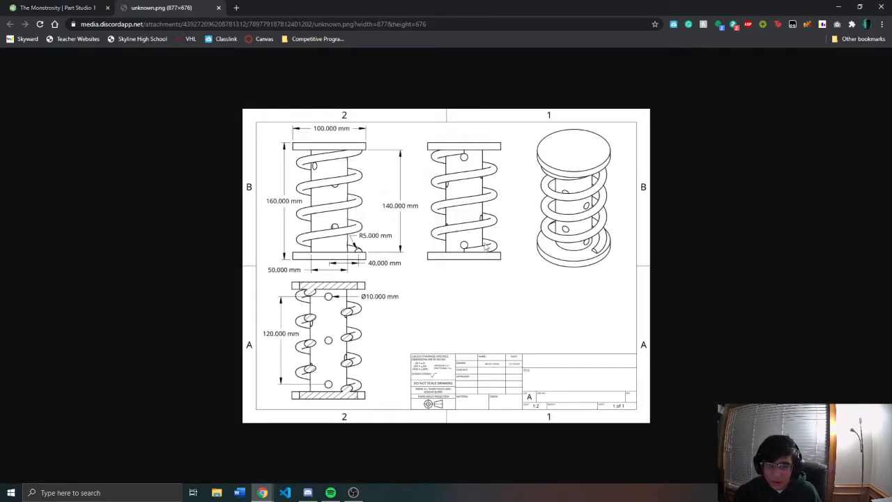
left_click(79, 7)
right_click_drag(432, 230, 398, 207)
scroll(477, 211, "up", 4)
right_click_drag(476, 219, 463, 228)
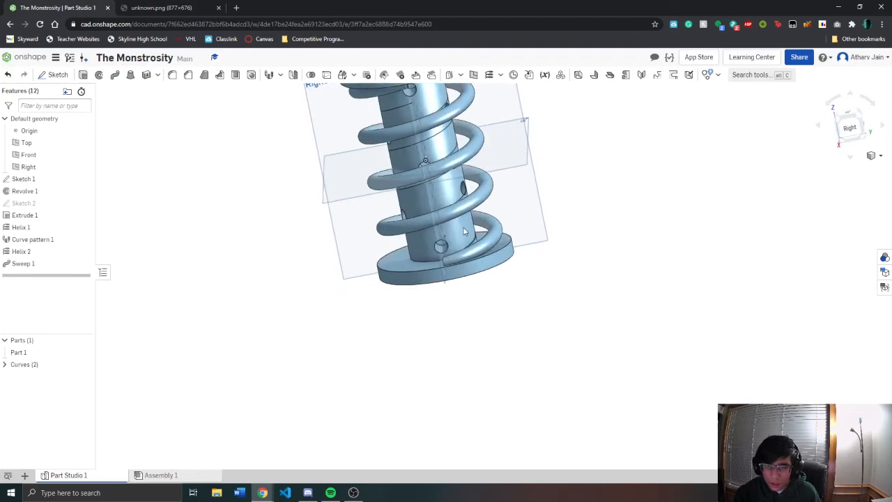
scroll(463, 228, "down", 2)
left_click(851, 130)
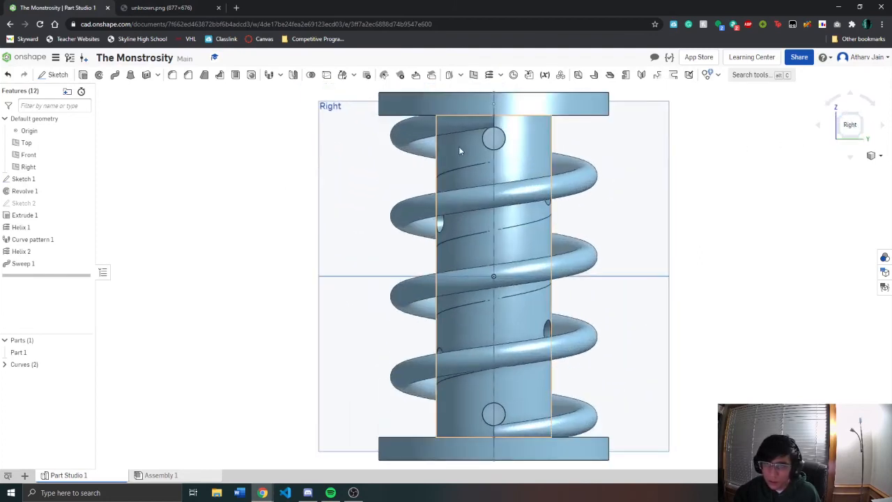
left_click(154, 7)
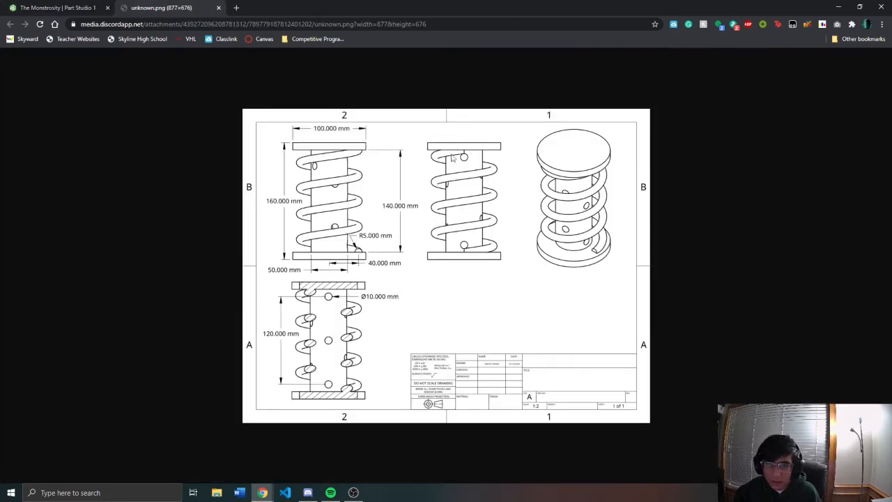
left_click(46, 7)
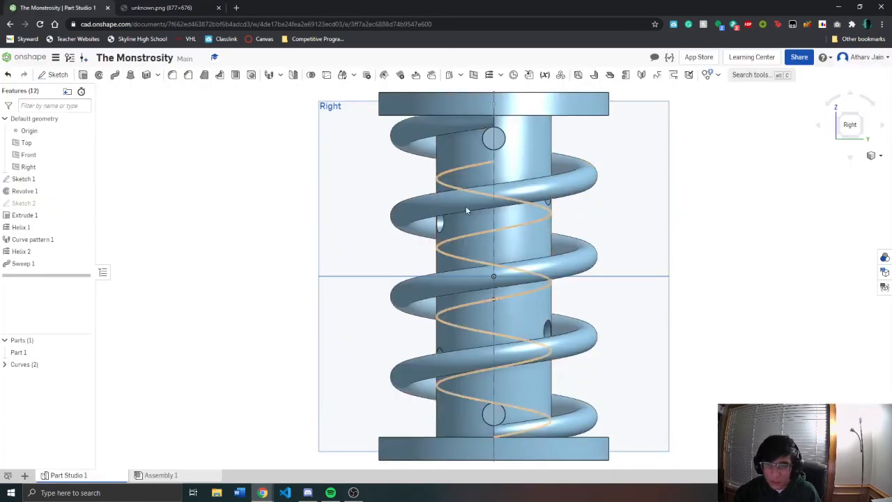
Compare the coil turns and hole positions in the model's Front view with the front view in the reference drawing
right_click_drag(465, 206, 529, 205)
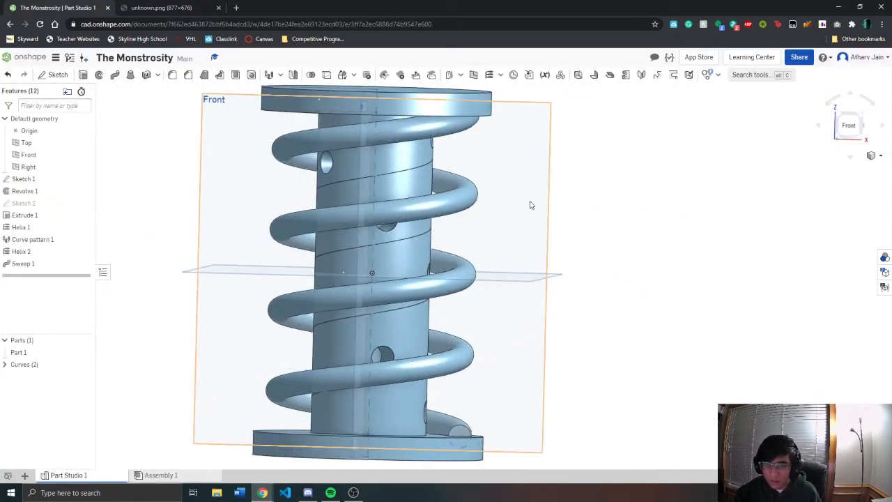
left_click(860, 127)
left_click(157, 6)
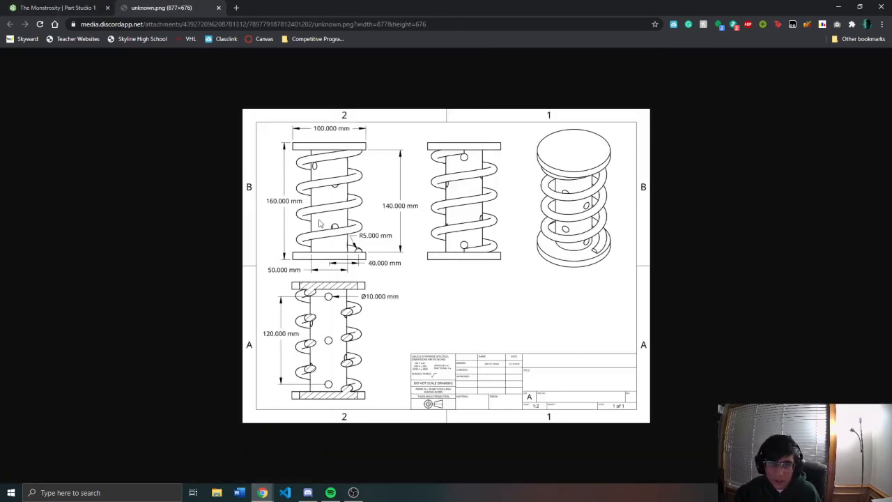
left_click(63, 7)
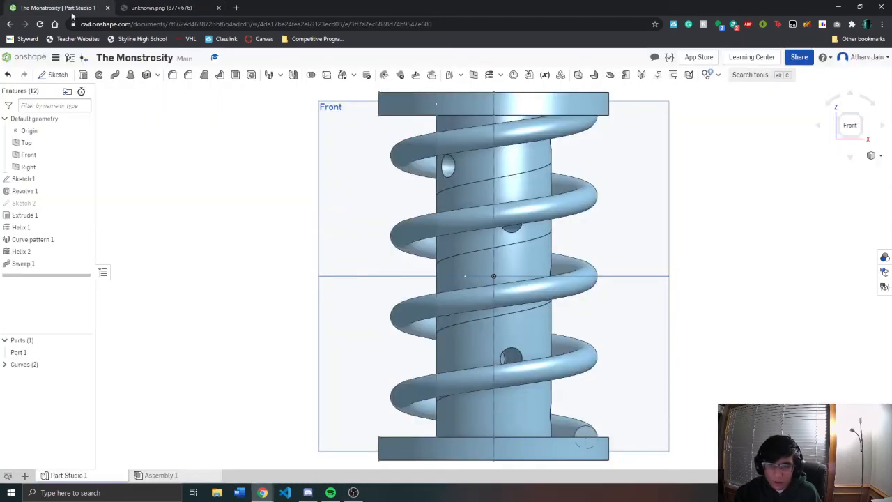
left_click(160, 8)
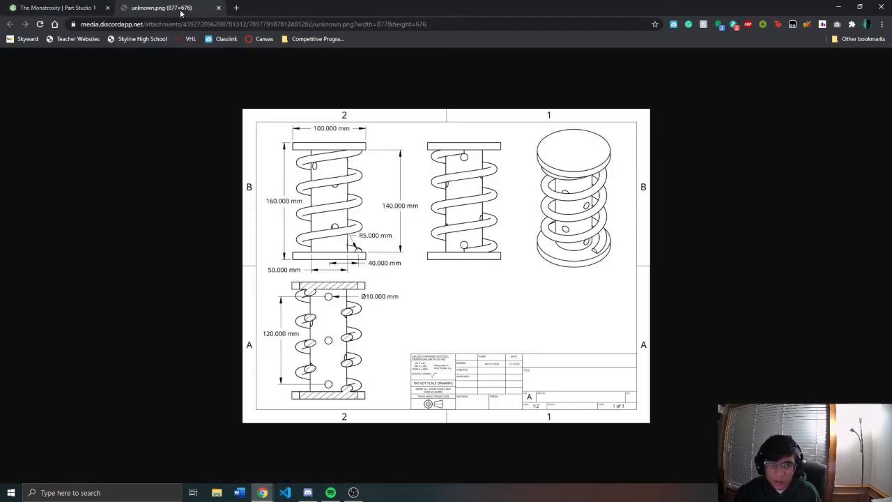
left_click(52, 9)
left_click(179, 7)
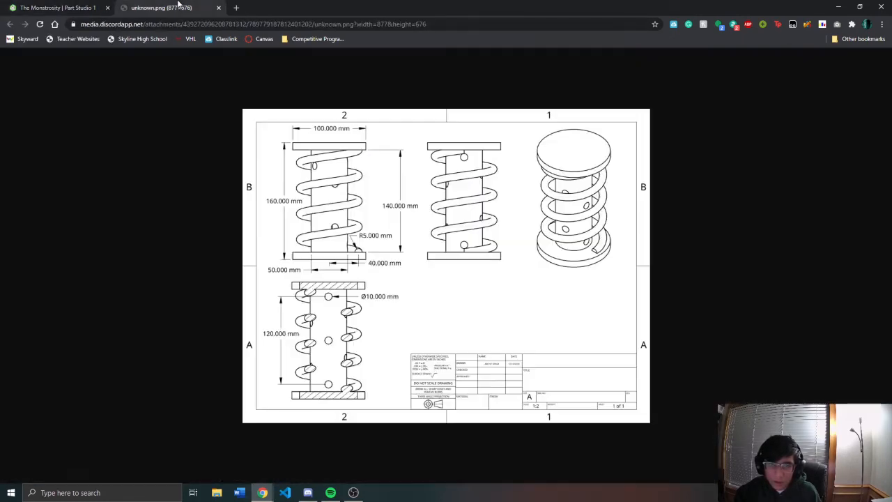
left_click(52, 7)
mouse_move(480, 196)
right_mouse_down()
mouse_move(481, 249)
mouse_move(485, 204)
right_mouse_up()
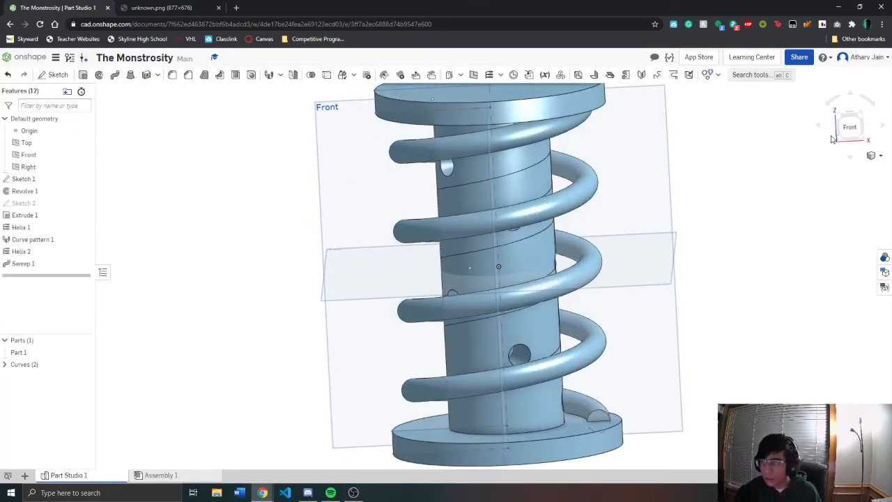
left_click(851, 129)
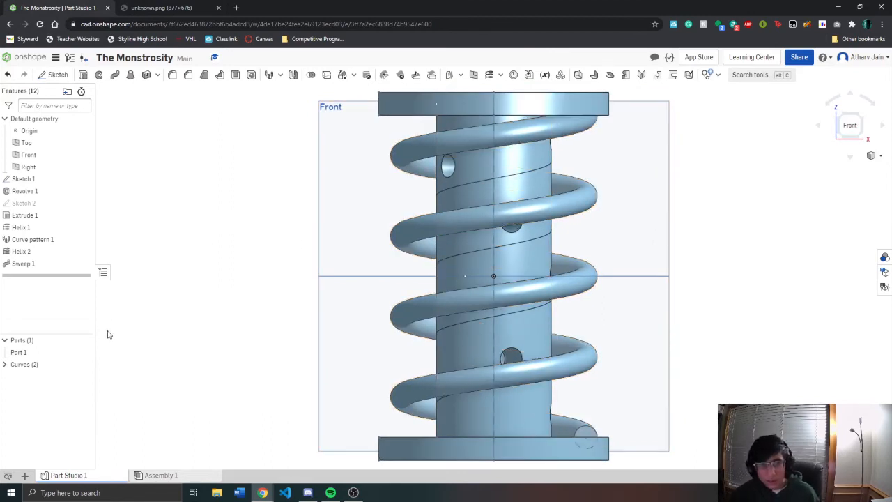
Review the dimensions of the column profile and coil circle in Sketch 1, and the regions and axis of Revolve 1
double_click(21, 179)
scroll(239, 212, "down", 3)
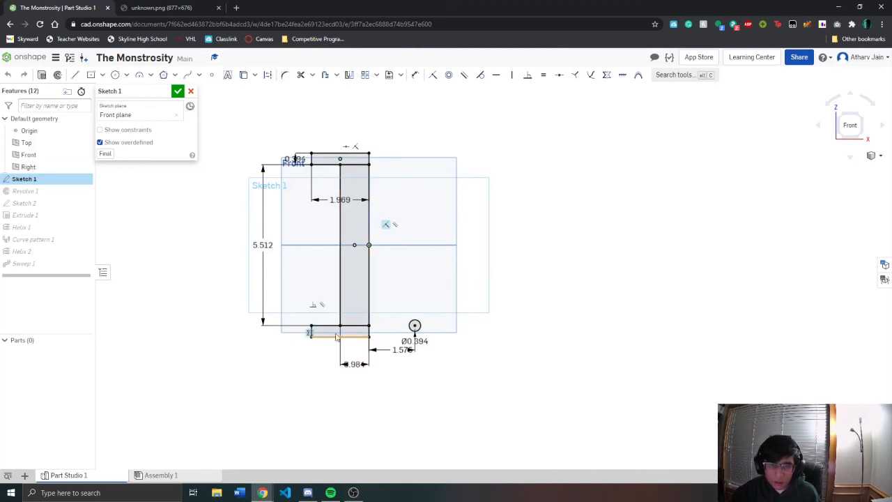
left_click(178, 91)
double_click(52, 191)
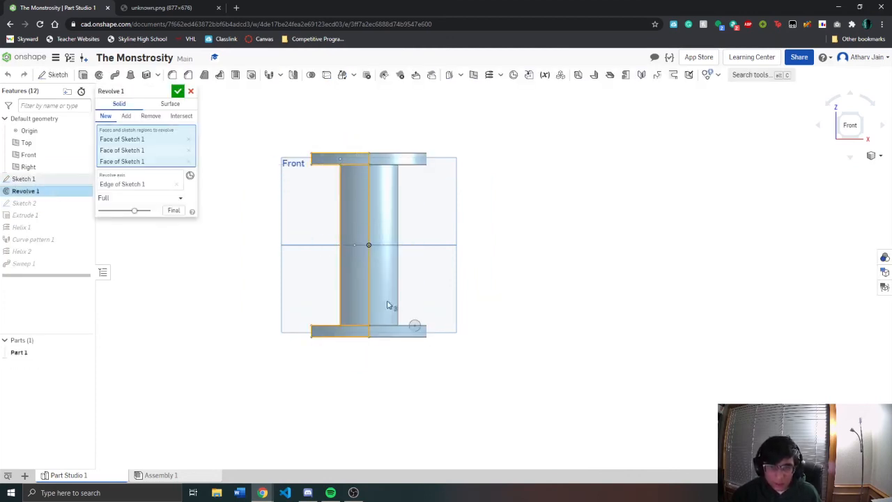
left_click(178, 92)
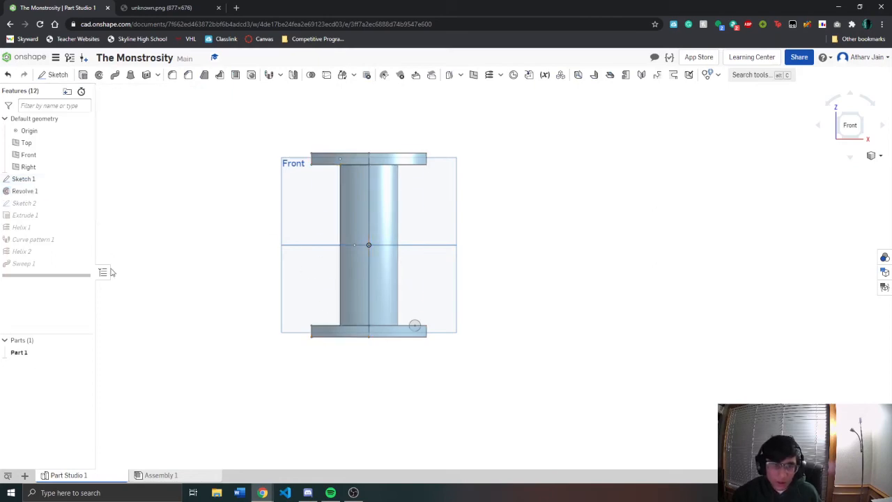
Review the hole circle's dimensions in Sketch 2, and inspect the lowest hole beside the coil's start and the Front view
double_click(26, 203)
key("shift+7")
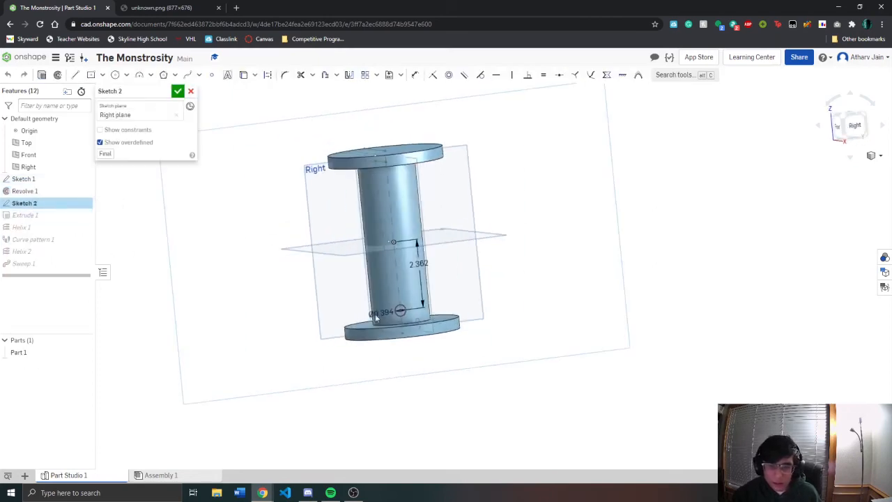
scroll(418, 324, "up", 10)
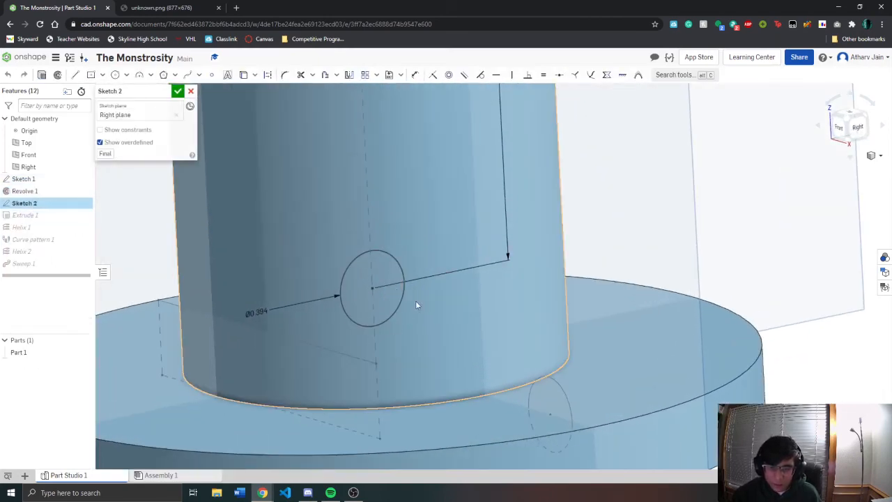
scroll(416, 300, "down", 10)
scroll(321, 240, "down", 5)
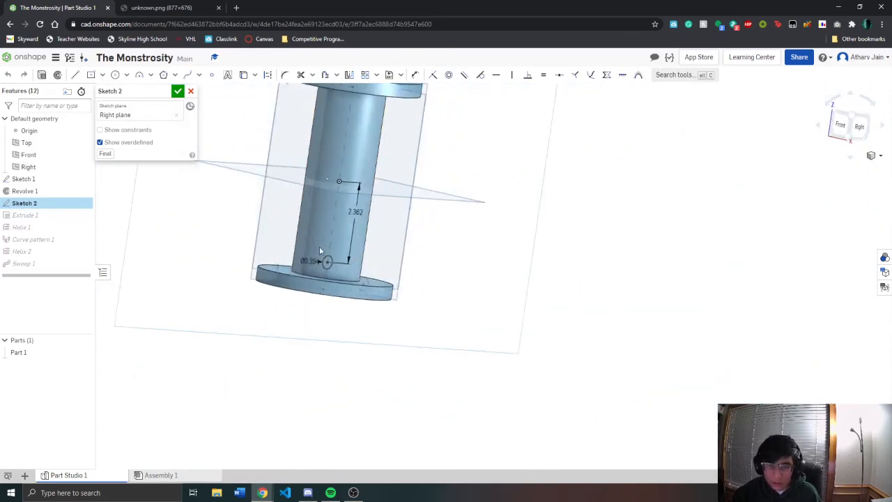
left_click(178, 91)
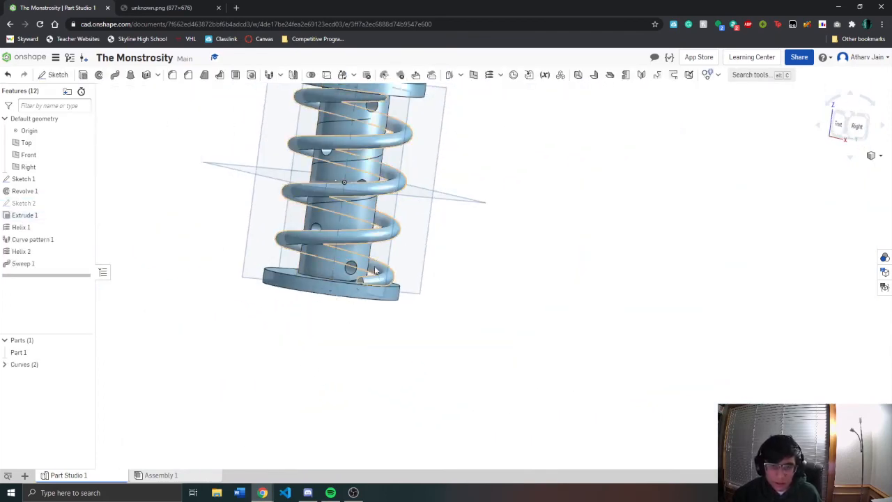
scroll(312, 275, "up", 5)
scroll(312, 275, "down", 1)
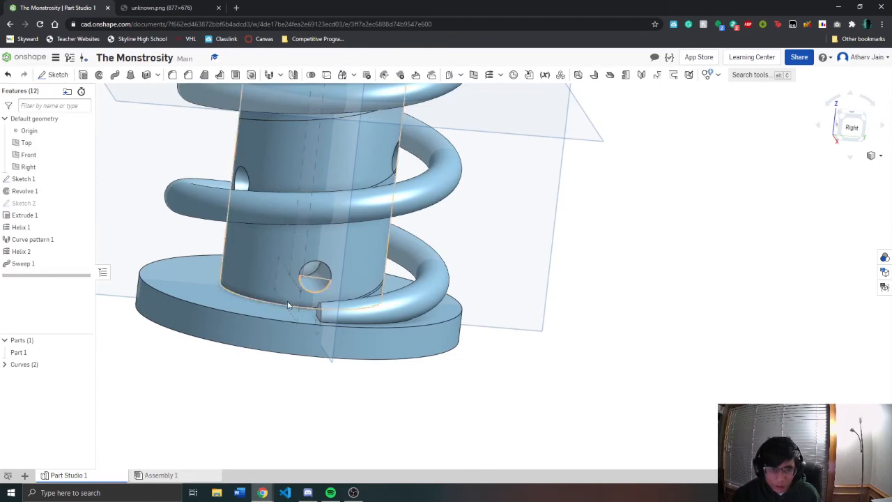
scroll(140, 246, "down", 4)
right_click_drag(139, 246, 191, 257)
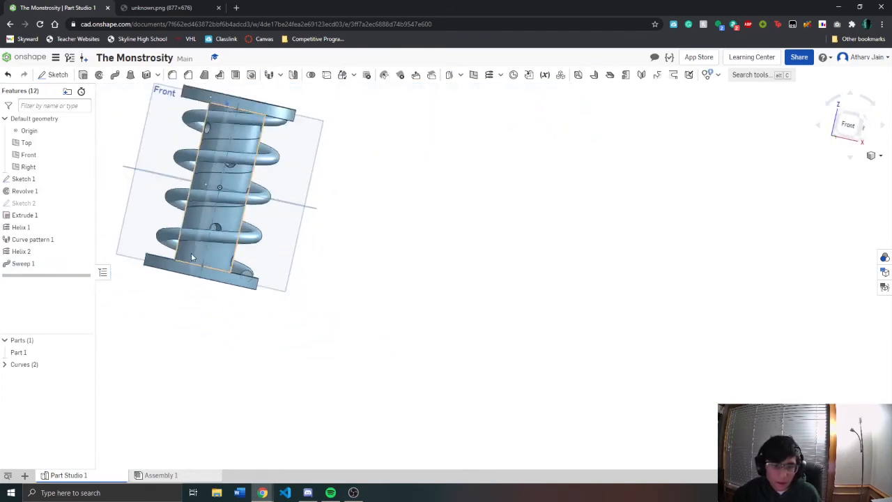
left_click(840, 129)
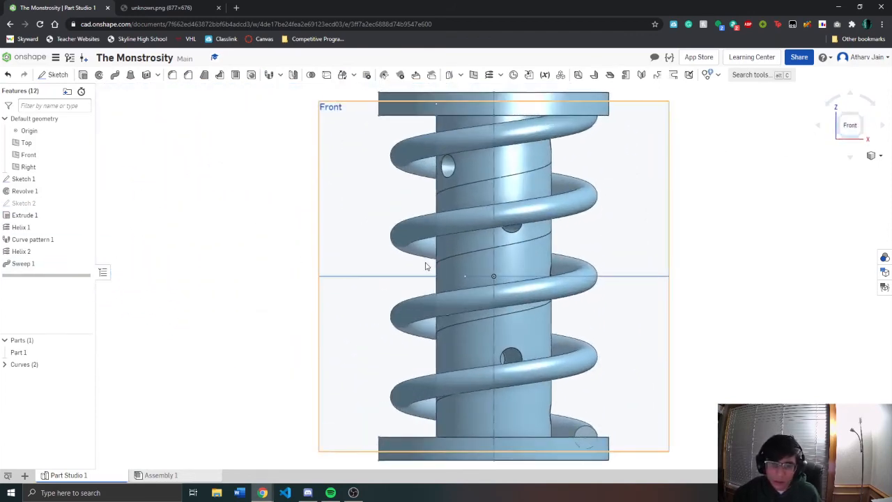
Review Helix 1's base edge, height and revolutions, and inspect its path around the column
double_click(27, 231)
right_click_drag(338, 284, 304, 276)
scroll(305, 276, "down", 5)
scroll(341, 278, "up", 4)
right_click_drag(407, 237, 439, 156)
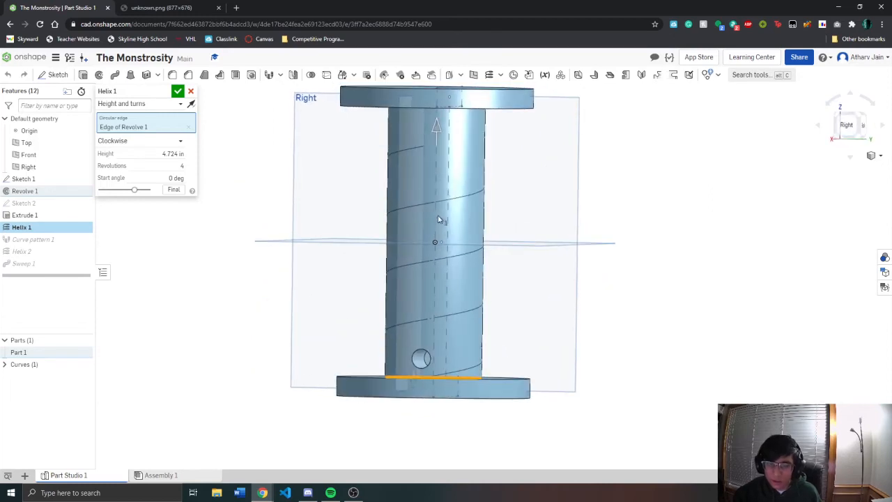
left_click(177, 91)
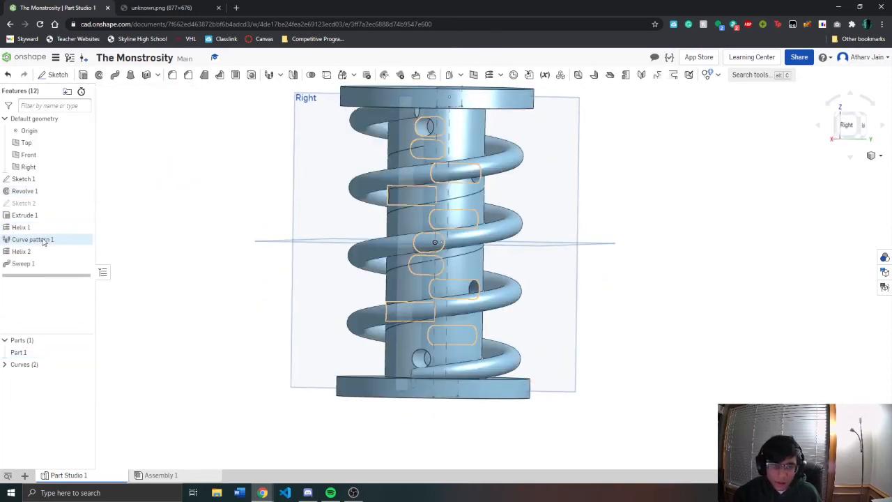
Review the curve pattern's seed feature, path and instance count, and inspect the patterned holes along the column
double_click(33, 239)
scroll(436, 364, "up", 5)
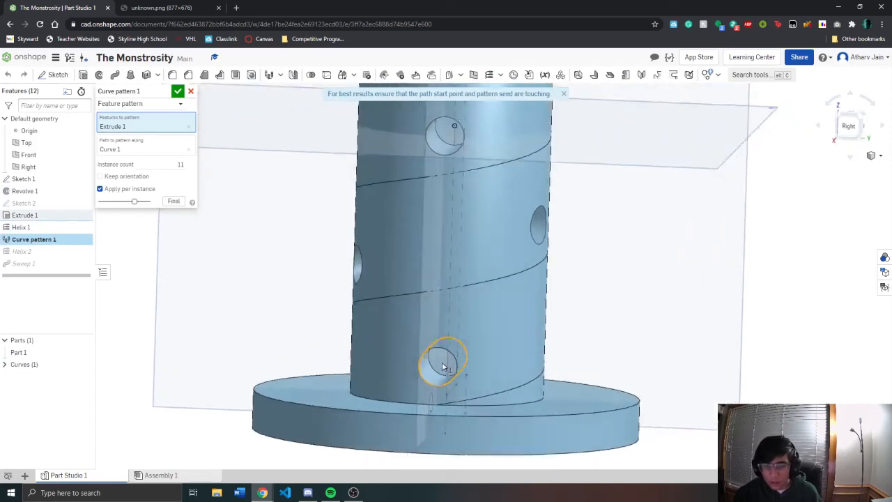
scroll(472, 306, "down", 5)
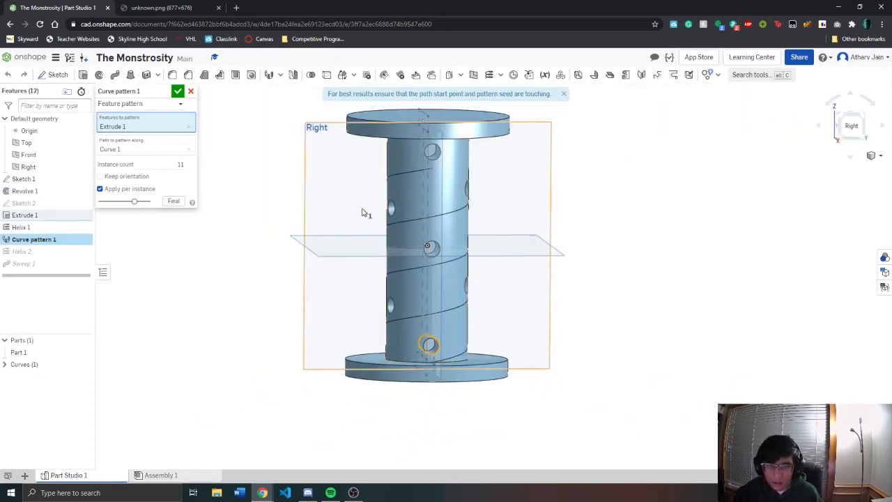
left_click(178, 92)
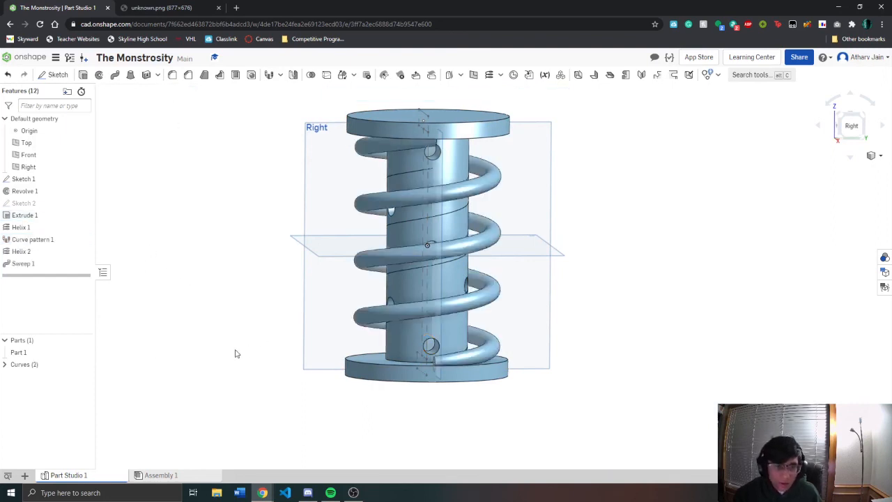
Review Helix 2's definition type, cylindrical face, direction and revolutions, and inspect its path around the column
left_click(30, 253)
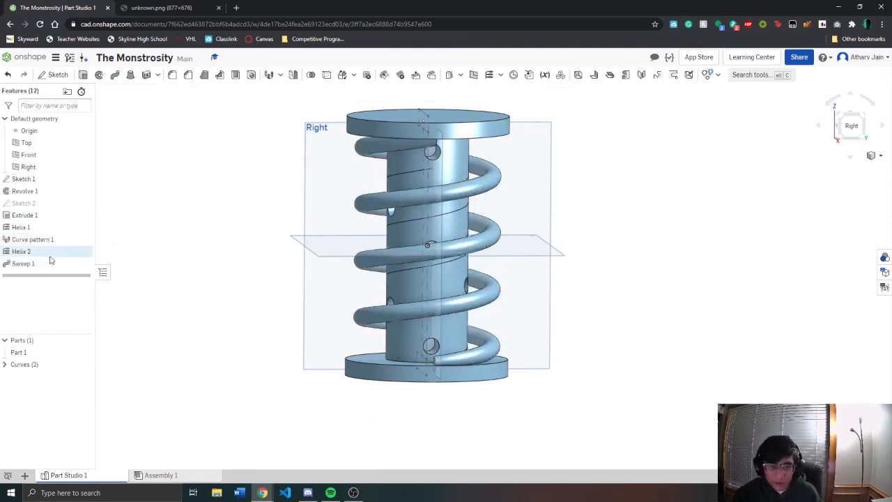
double_click(28, 253)
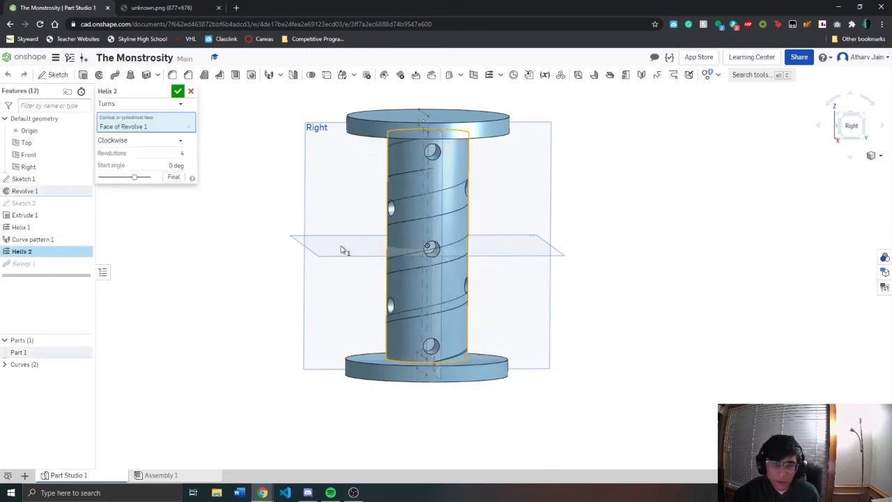
right_click_drag(342, 252, 411, 345)
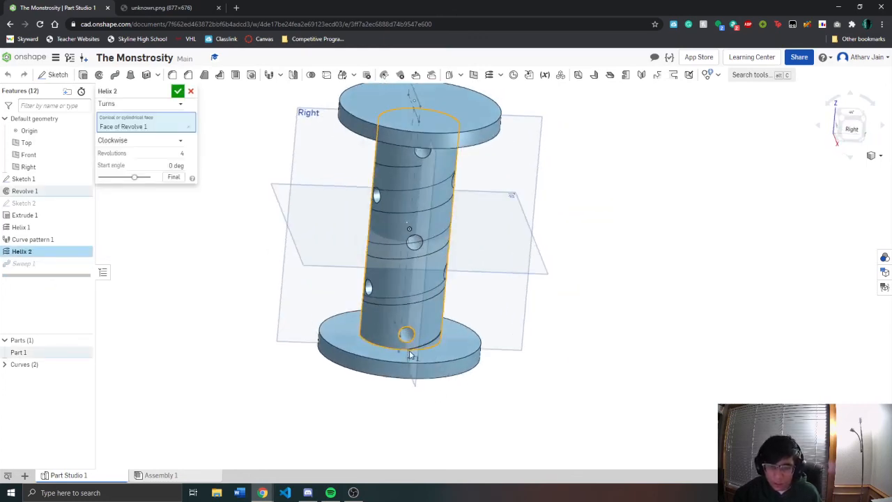
scroll(411, 348, "up", 3)
scroll(417, 164, "down", 5)
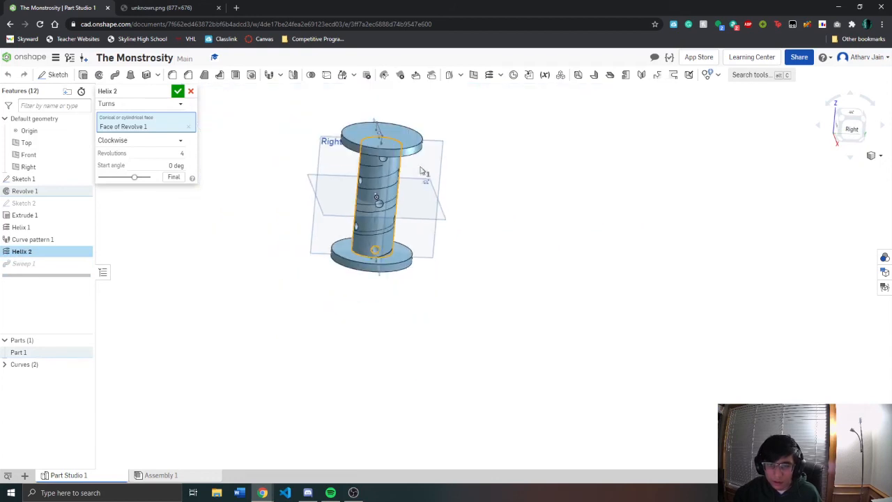
left_click(180, 94)
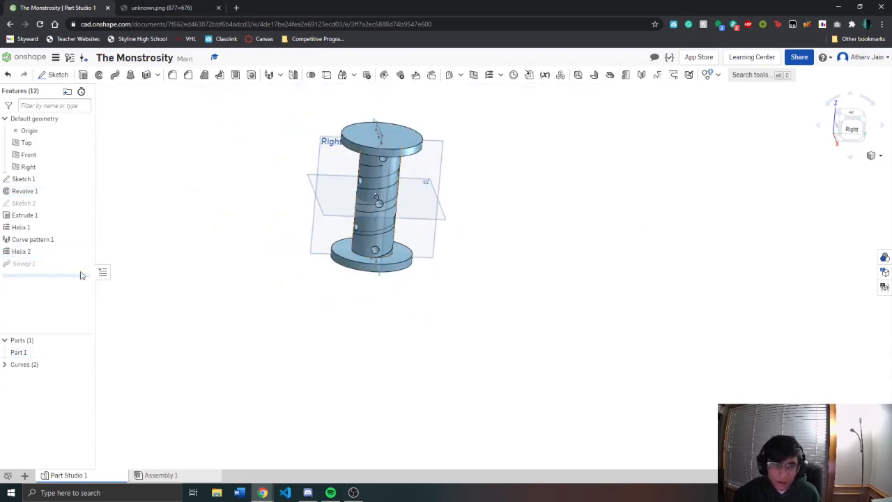
scroll(333, 191, "up", 3)
right_click_drag(333, 190, 464, 143)
Check the coil in the reference drawing, and review Sweep 1's profile, path and merge scope against the modelled coil
left_click(158, 7)
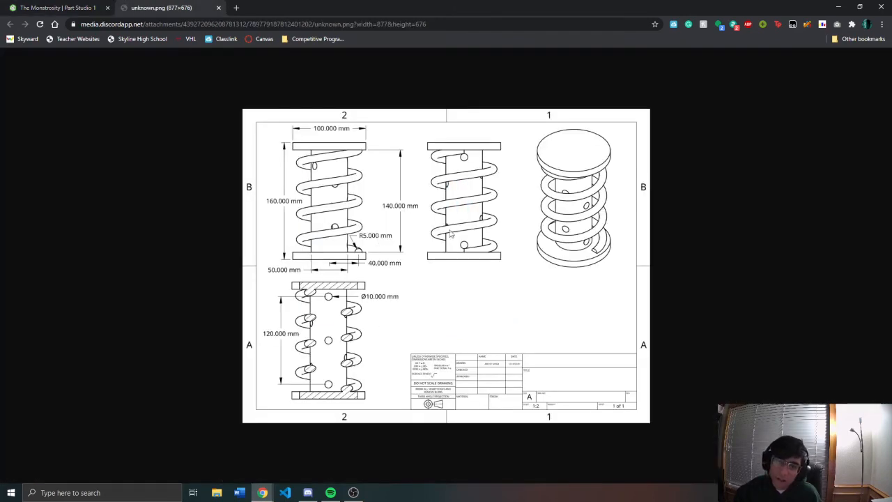
left_click(79, 6)
double_click(43, 267)
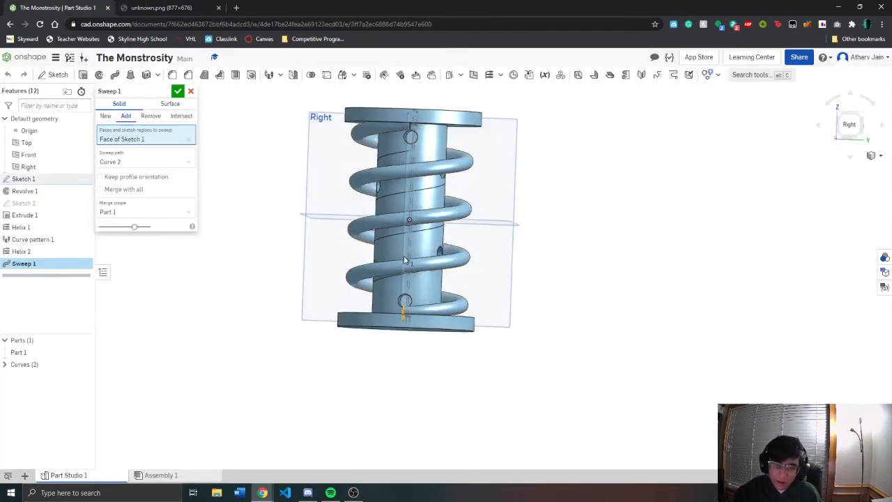
right_click_drag(404, 256, 470, 279)
scroll(416, 296, "up", 3)
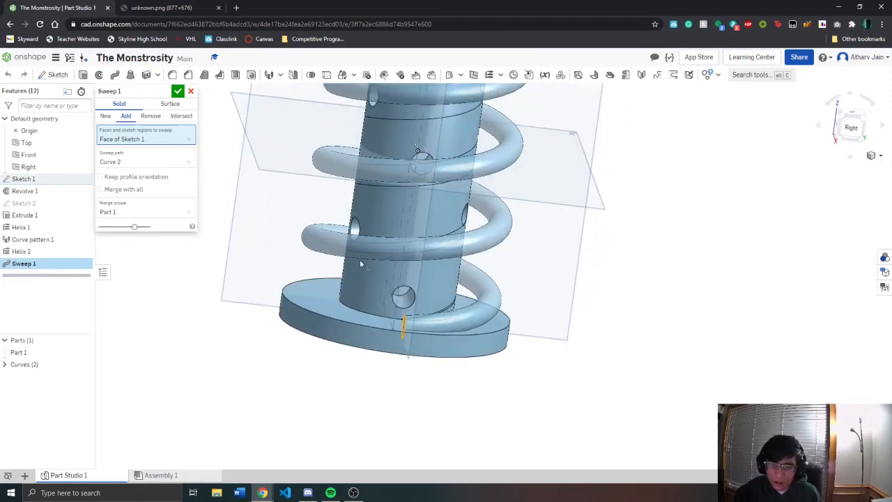
scroll(321, 201, "down", 3)
scroll(307, 172, "down", 3)
scroll(344, 165, "up", 5)
right_click_drag(343, 166, 337, 139)
left_click(178, 91)
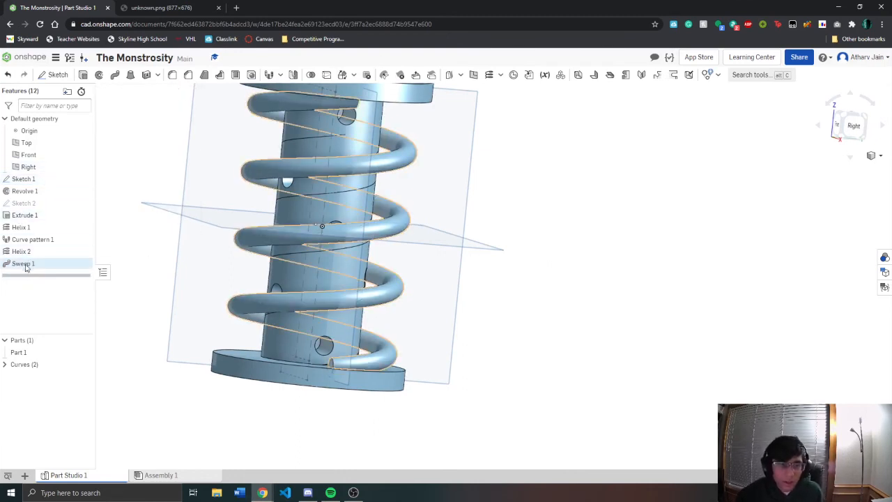
Recheck Sweep 1's profile face and helix path, and inspect where the coil starts on the lower flange
double_click(23, 264)
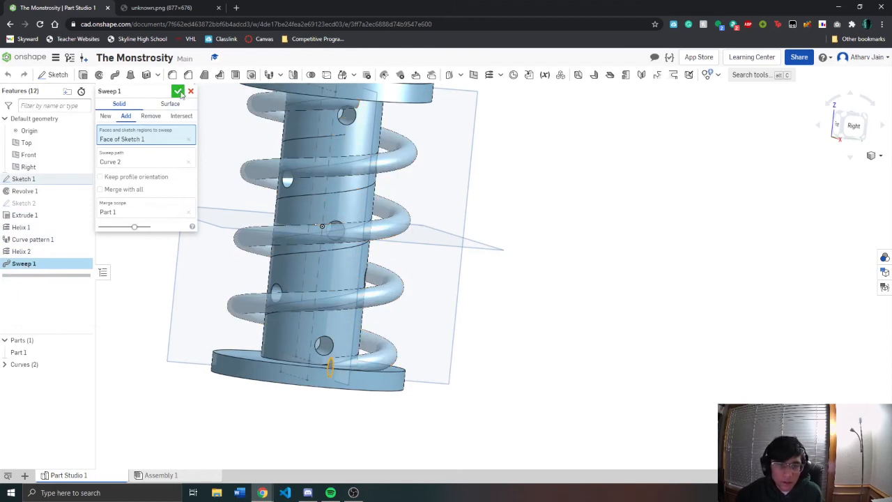
left_click(179, 92)
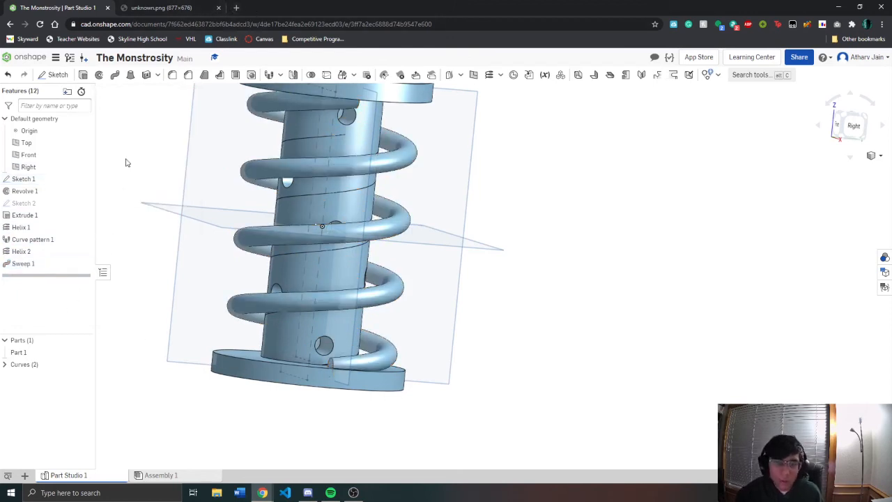
right_click_drag(292, 176, 347, 327)
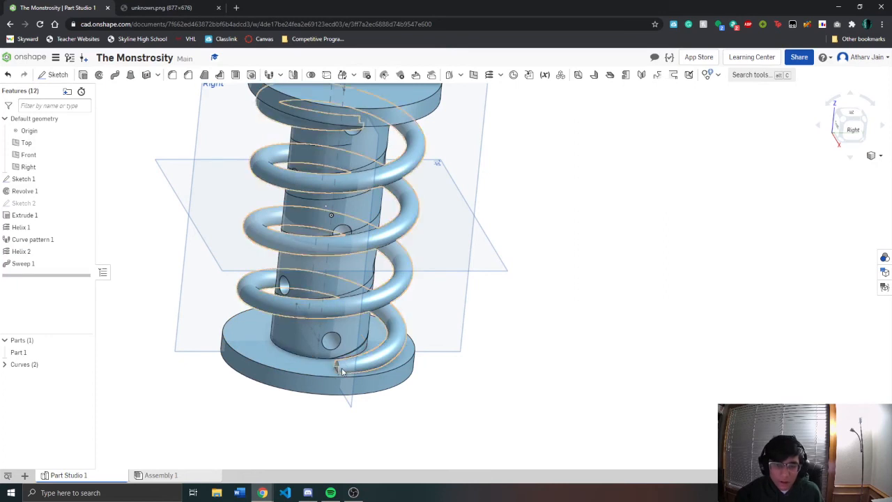
double_click(24, 263)
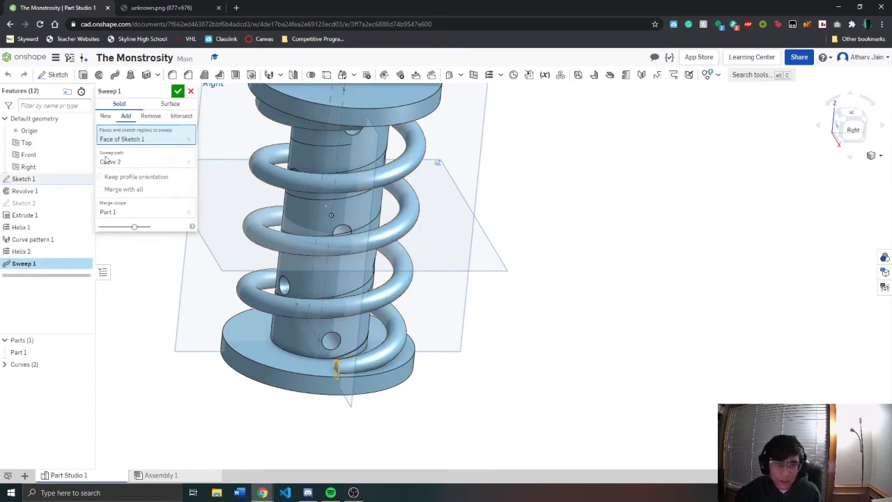
left_click(180, 92)
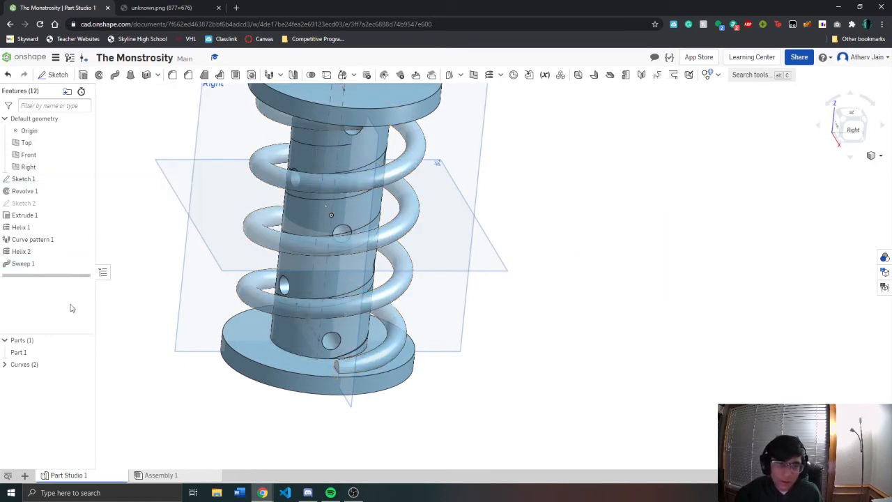
Review Helix 1's available definition types, its circular base edge and its height, and inspect its path from the lower flange
double_click(20, 228)
right_click_drag(324, 236, 311, 211)
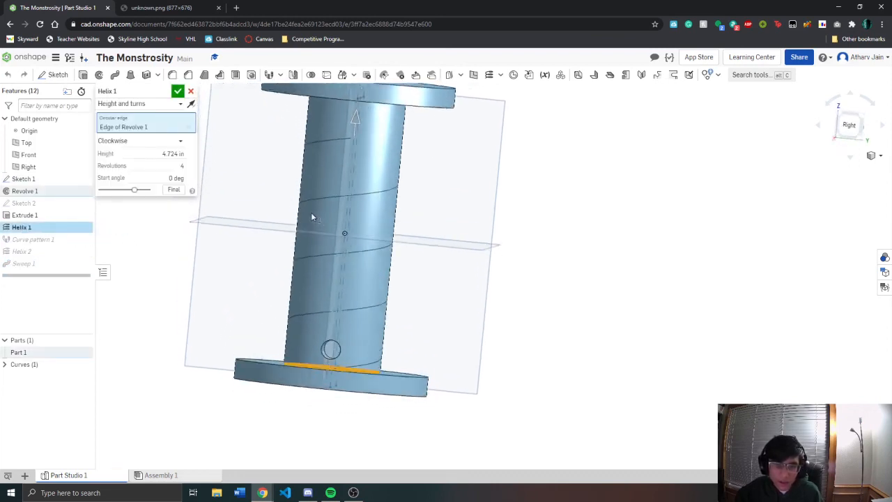
left_click(136, 103)
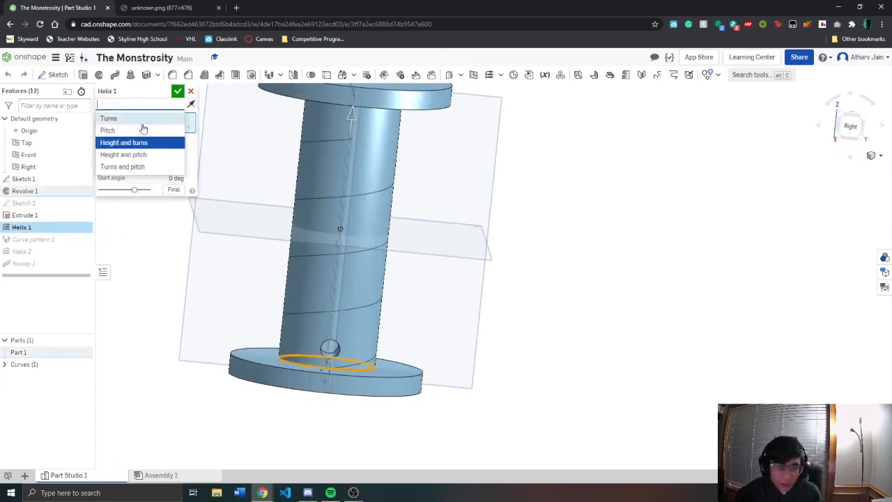
left_click(190, 157)
scroll(345, 367, "up", 5)
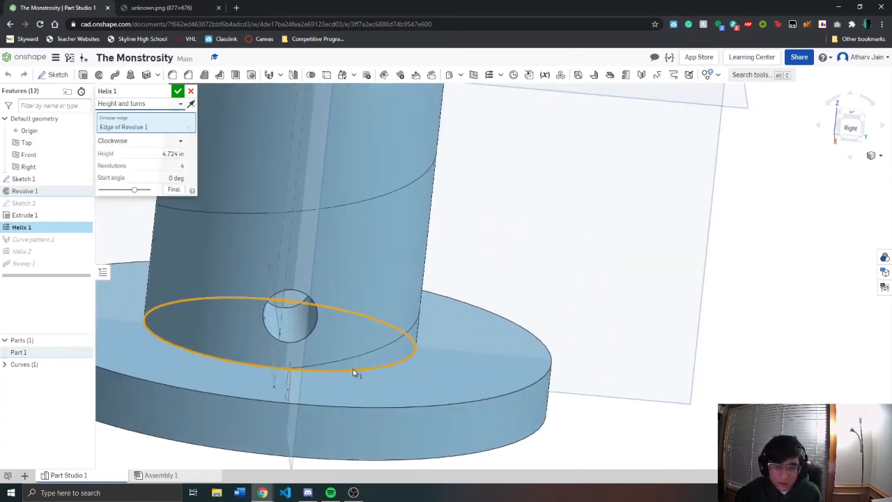
scroll(313, 300, "down", 6)
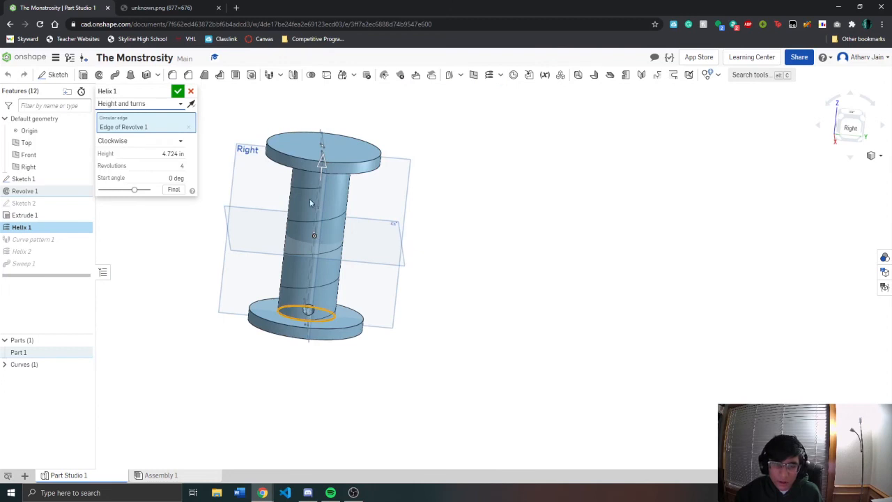
right_click_drag(299, 268, 281, 158)
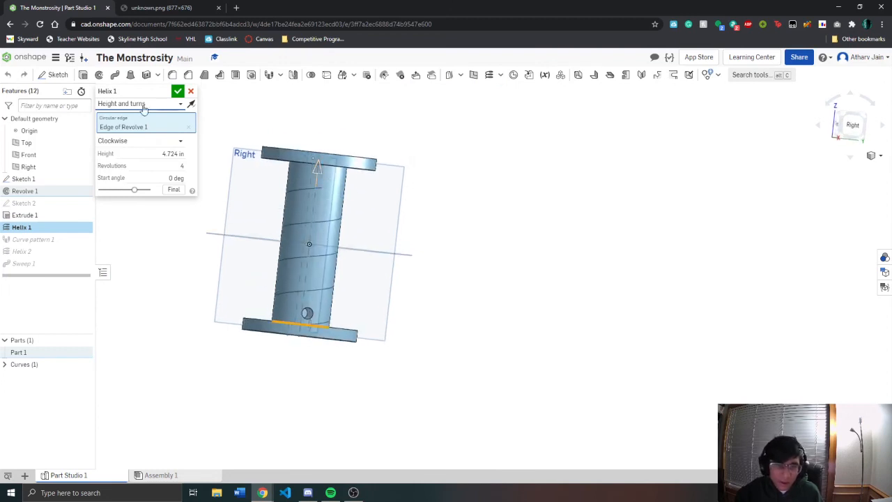
left_click(143, 106)
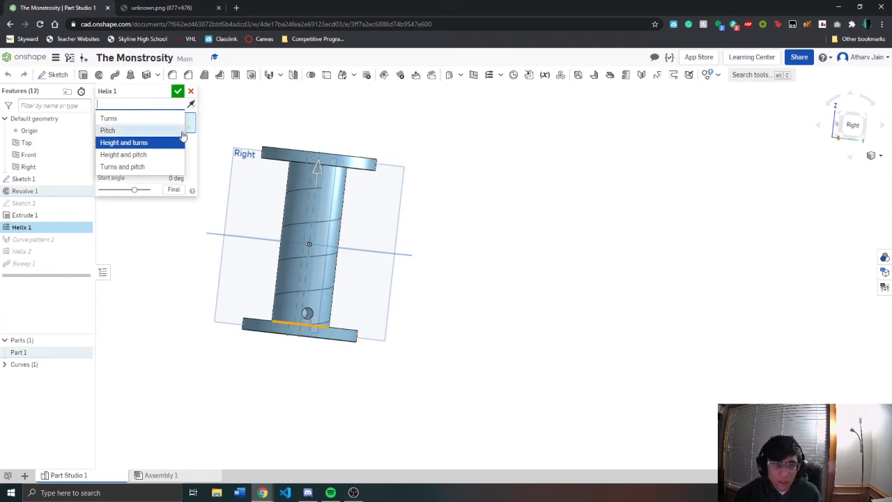
left_click(191, 168)
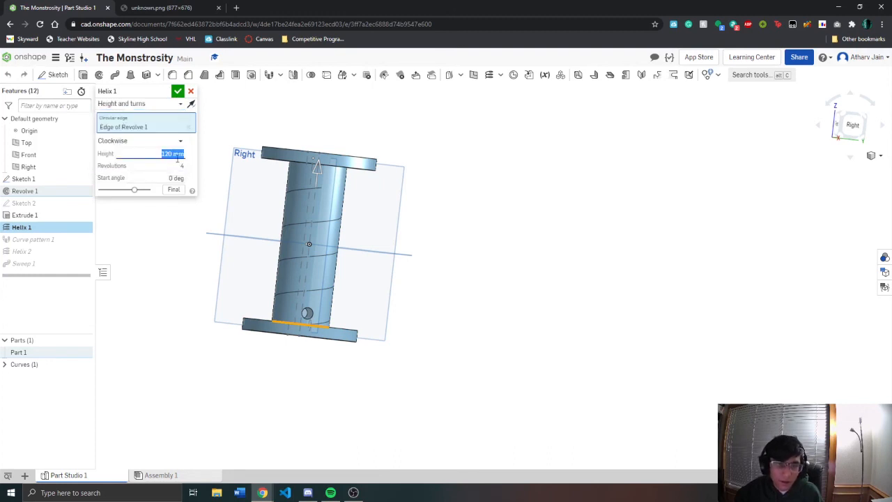
left_click(177, 91)
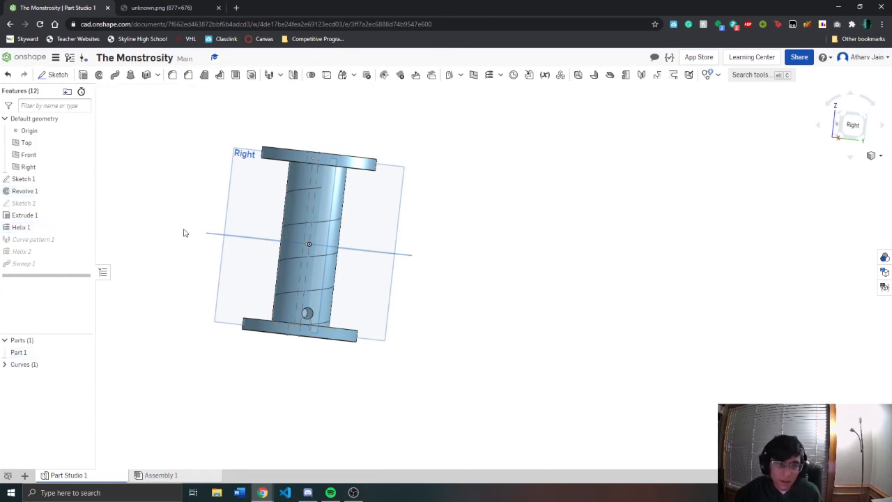
Inspect the coil and patterned holes around the finished column from several angles and in the Right view
right_click_drag(317, 307, 418, 255)
scroll(285, 297, "up", 5)
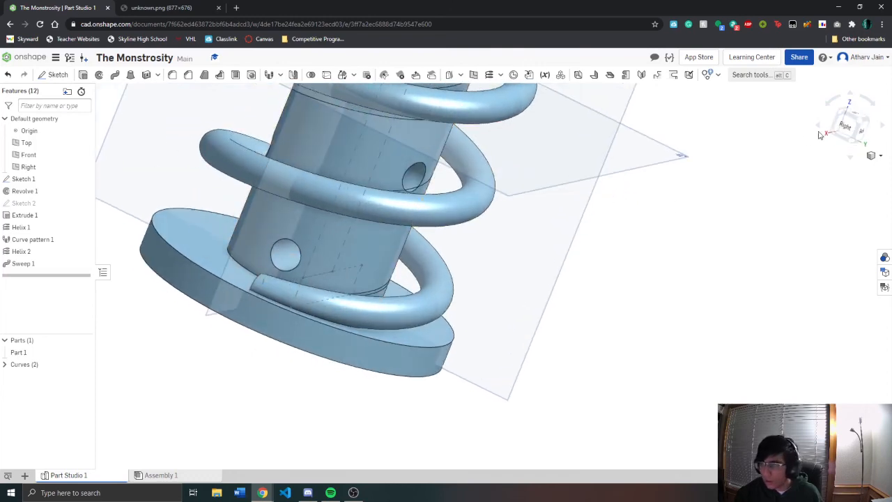
left_click(847, 129)
right_click_drag(496, 205, 517, 223)
left_click(848, 128)
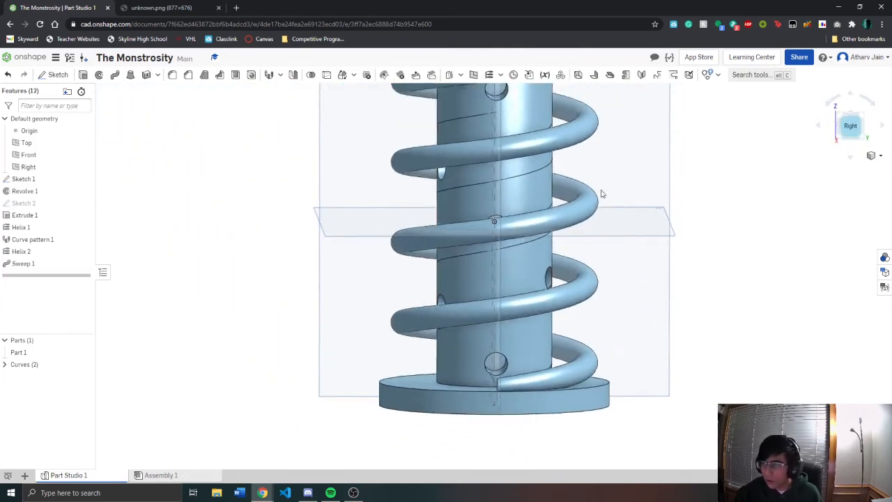
scroll(479, 167, "down", 3)
right_click_drag(475, 174, 492, 232)
scroll(506, 227, "up", 3)
scroll(490, 209, "down", 3)
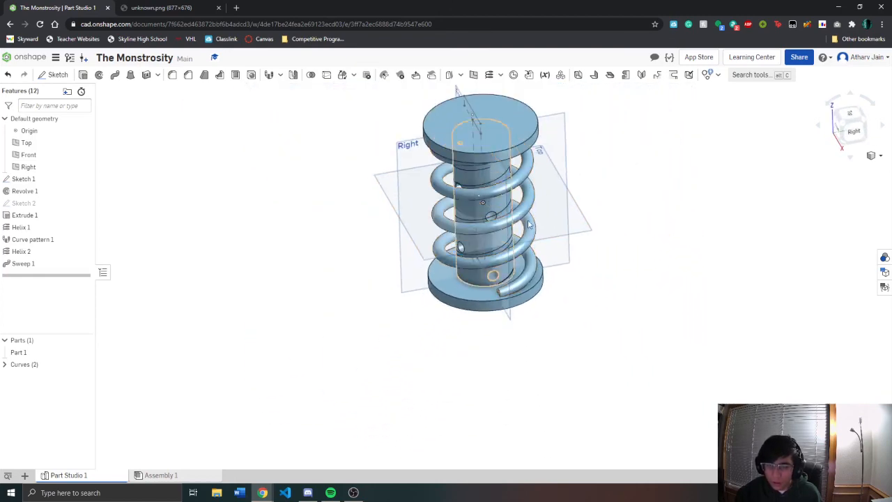
scroll(520, 274, "up", 3)
right_click_drag(520, 274, 501, 248)
scroll(490, 246, "down", 3)
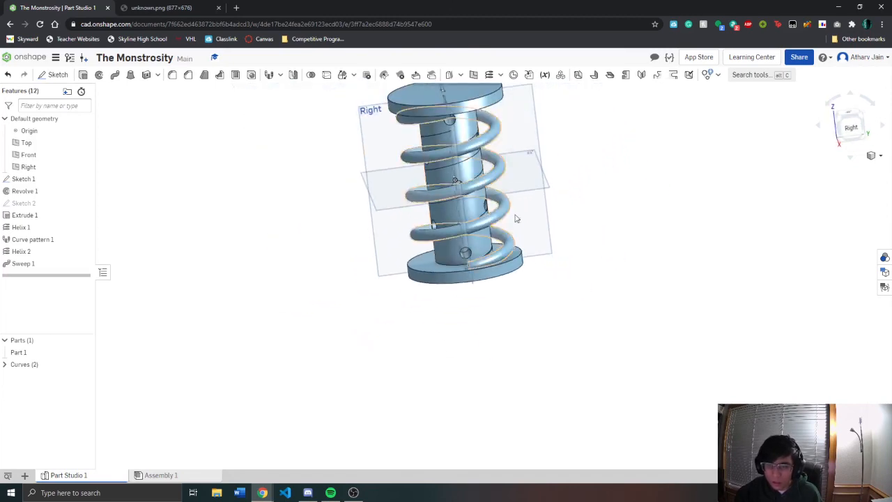
left_click(850, 130)
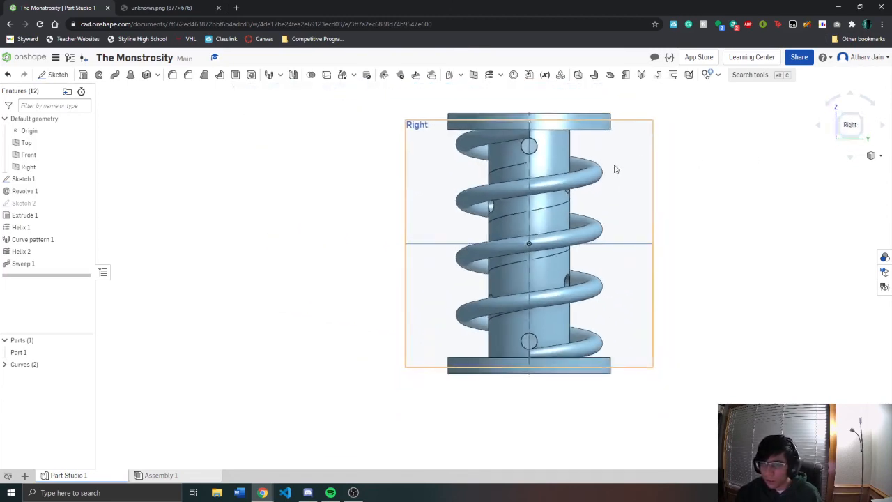